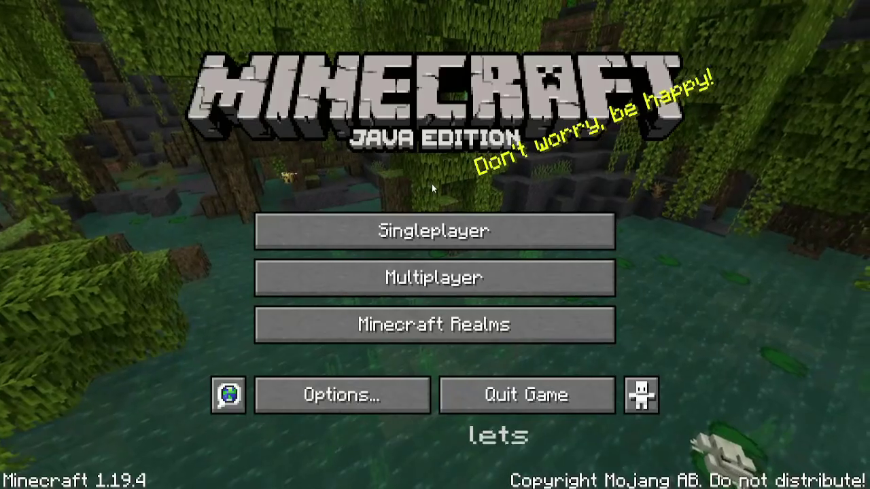
Step: Create a new singleplayer world in Creative game mode with Allow Cheats set to ON
left_click(441, 228)
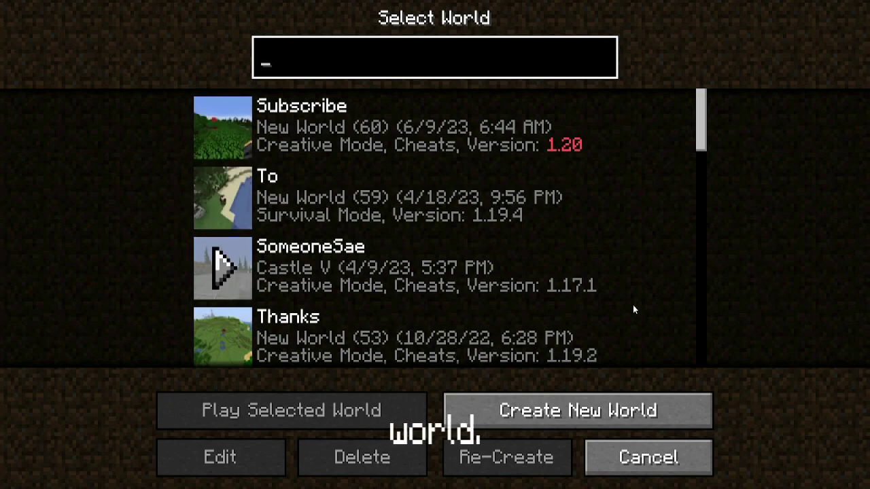
left_click(642, 403)
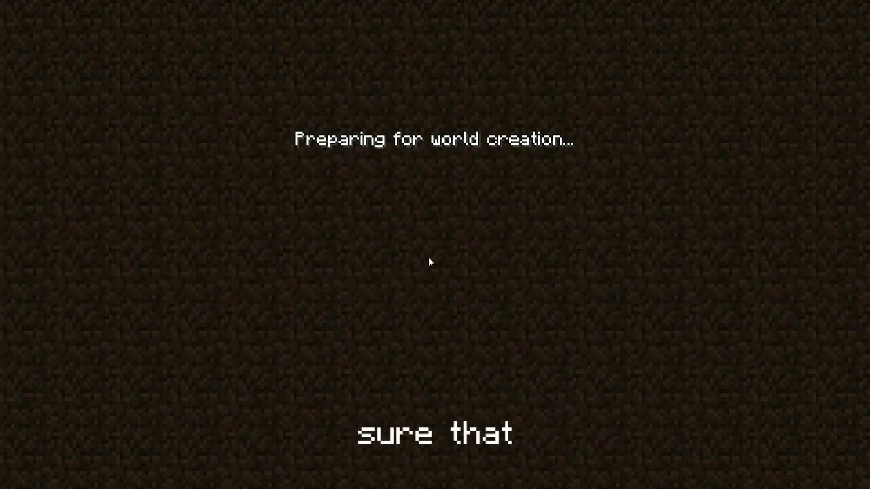
left_click(407, 191)
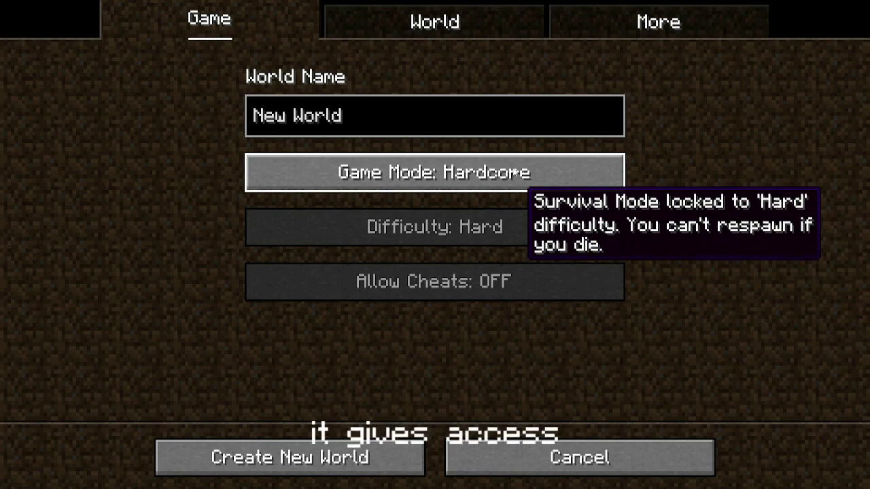
left_click(408, 190)
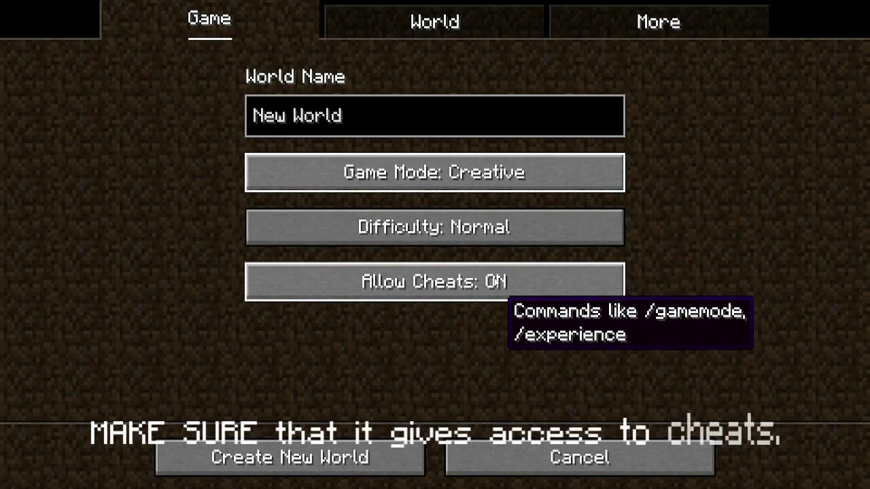
left_click(394, 452)
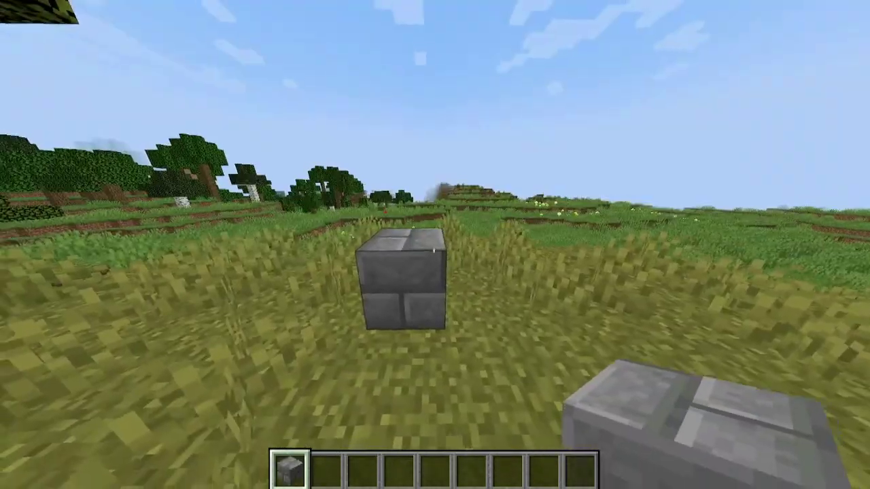
Step: Build a low row of stone brick blocks on the grass with a raised block at each end, like a smiling mouth
right_click(435, 244)
right_click(435, 245)
right_click(433, 245)
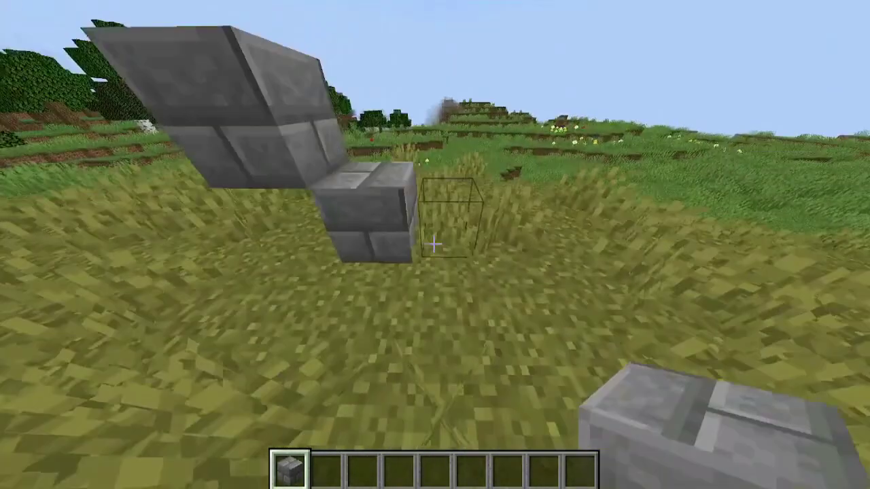
right_click(433, 245)
right_click(434, 244)
right_click(433, 245)
right_click(433, 245)
Step: Add two stone brick columns above the mouth row and break their lower blocks to leave them floating as eyes
left_click(434, 245)
right_click(434, 245)
right_click(433, 245)
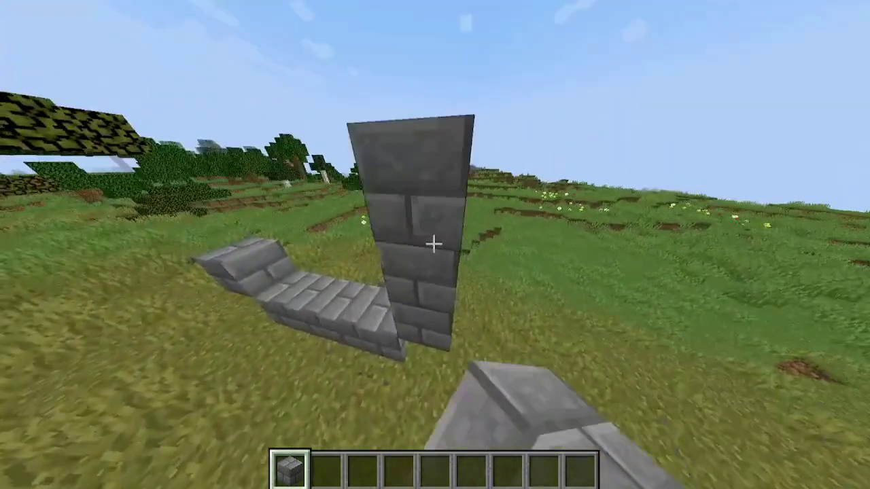
left_click(433, 245)
right_click(434, 245)
right_click(433, 245)
right_click(433, 245)
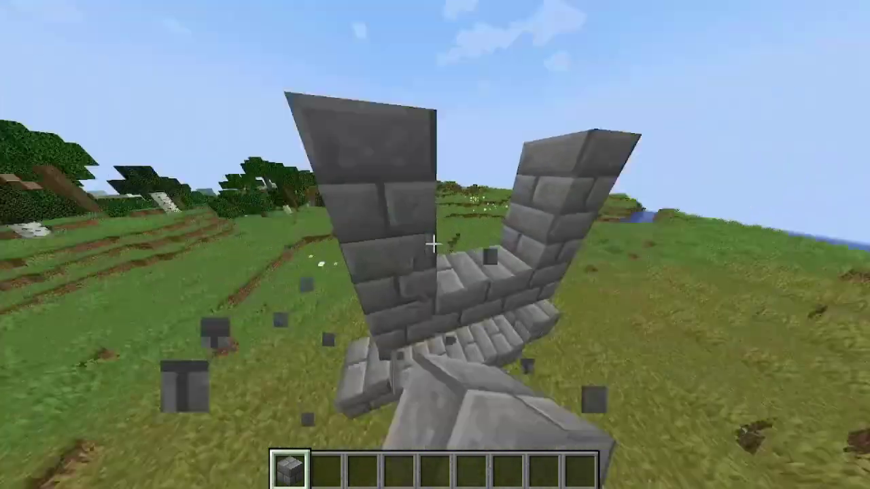
key("2")
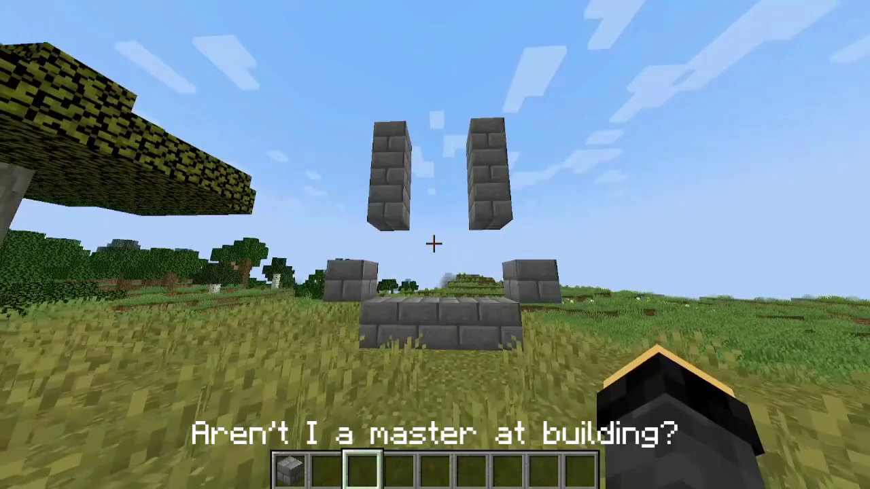
Step: Give yourself a structure block with the command /give @s structure_block
key("w")
key("d")
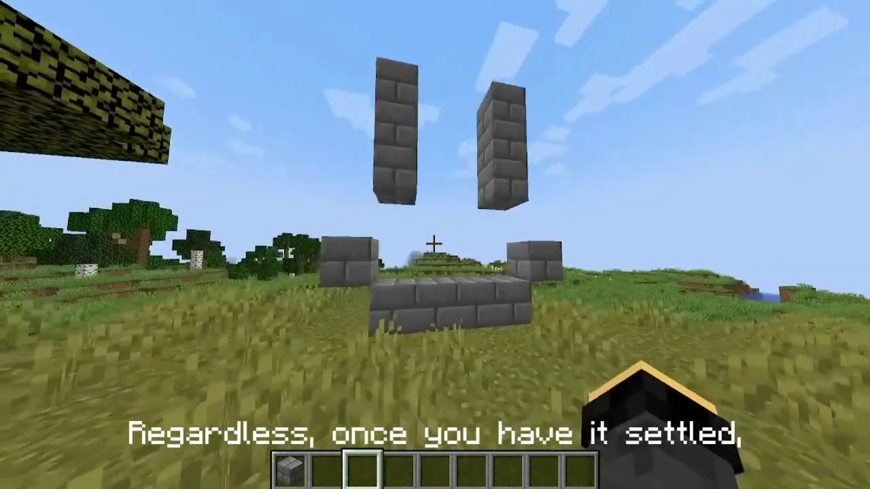
key("a")
key("d")
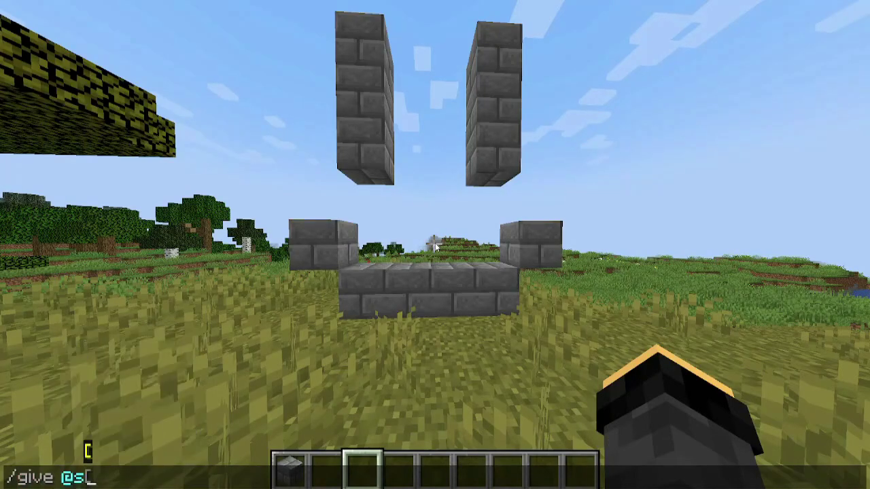
key("BackSpace")
type("structure_b")
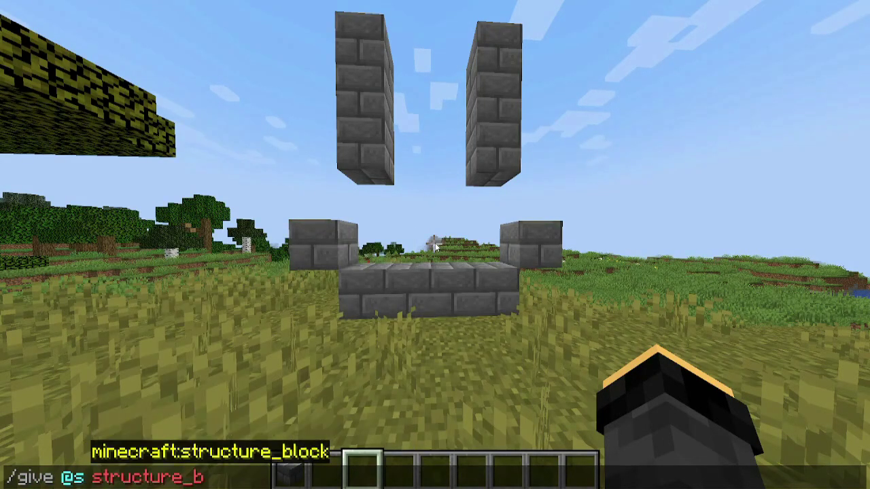
type("e")
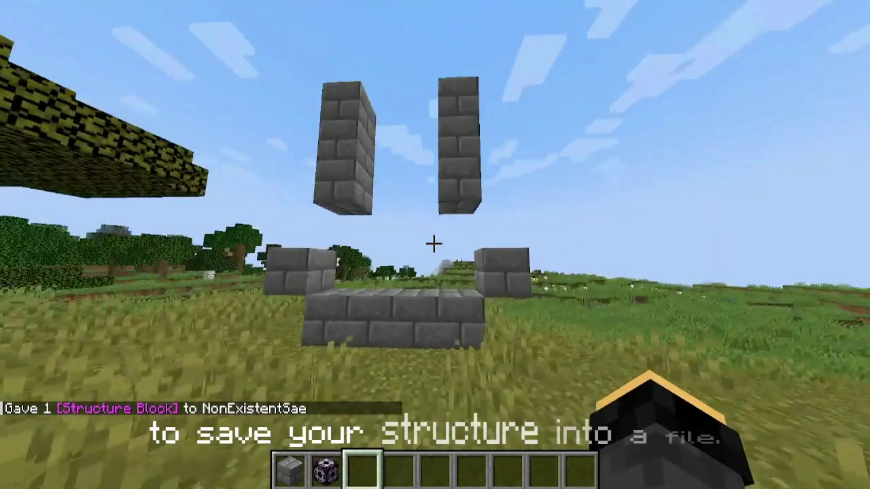
Step: Place the structure block sunk into the ground beside one corner of the stone brick structure
scroll(433, 244, "up", 1)
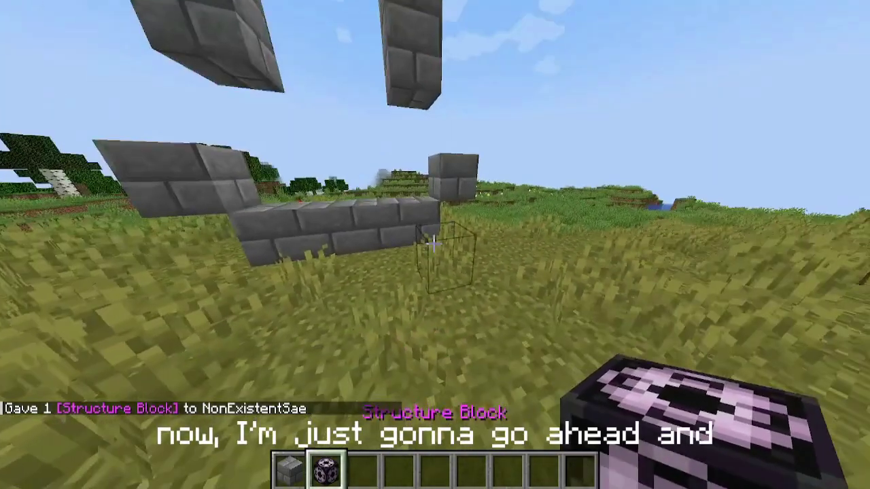
left_click(434, 244)
key("d")
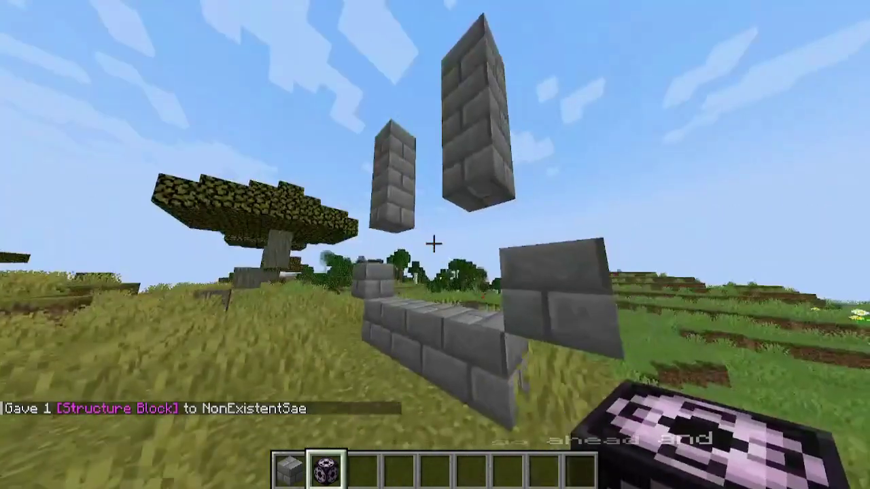
key("s")
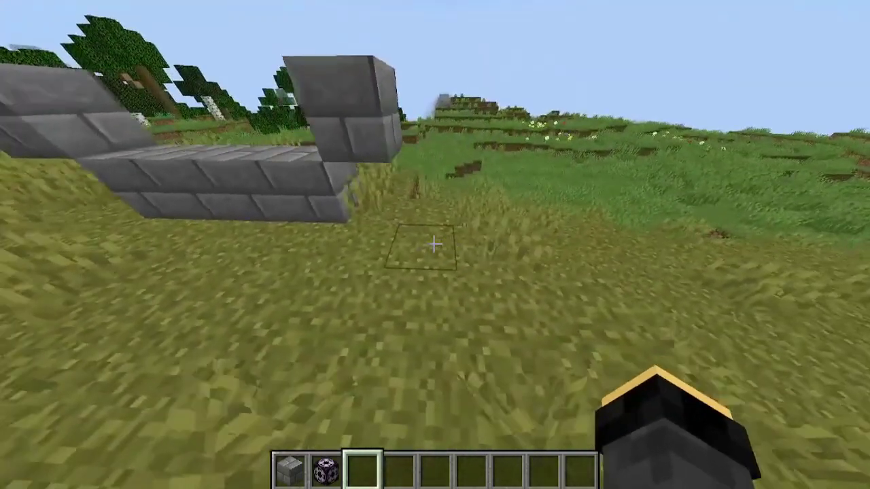
key("d")
key("a")
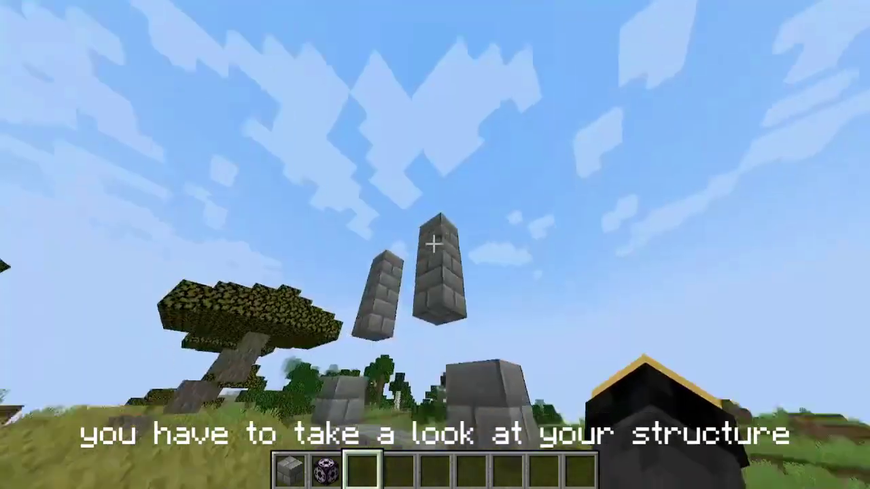
key("d")
key("a")
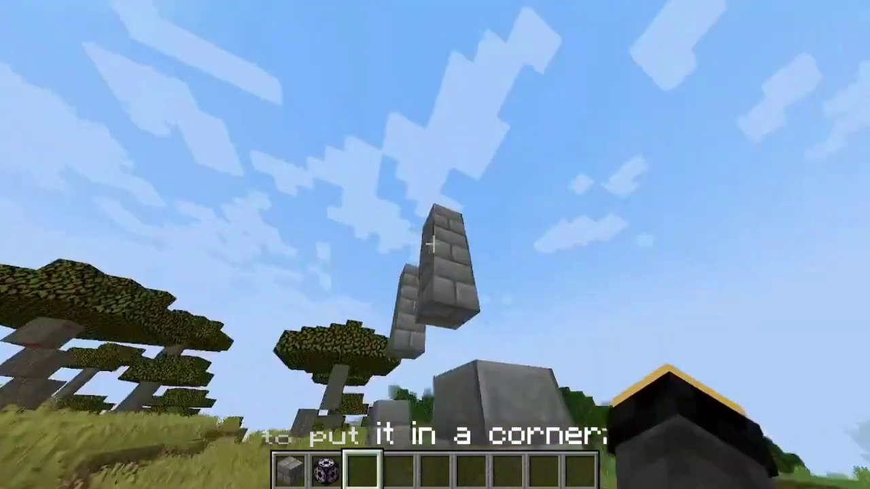
key("2")
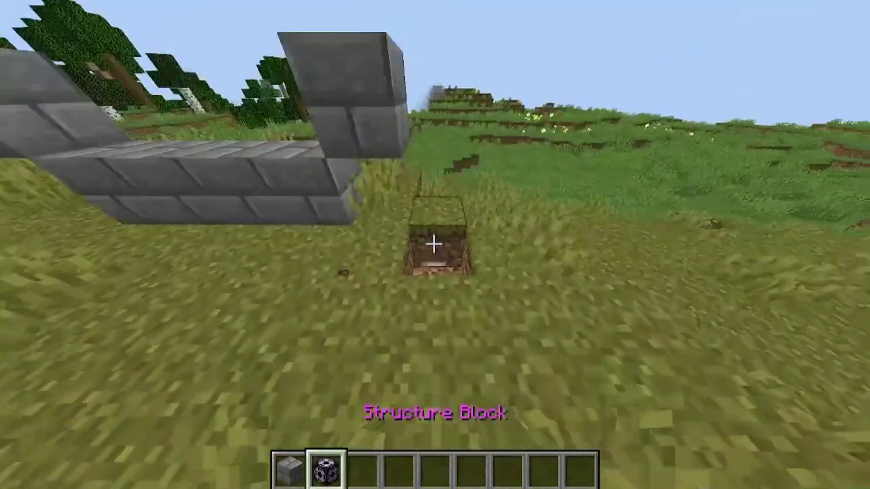
right_click(435, 245)
Step: Open the placed structure block's settings and switch it from Load mode to Save mode
right_click(435, 245)
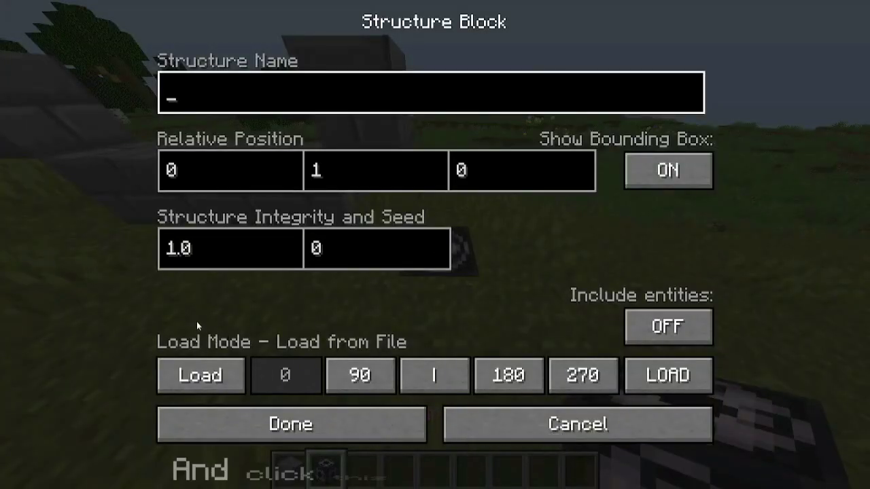
left_click(201, 376)
left_click(201, 375)
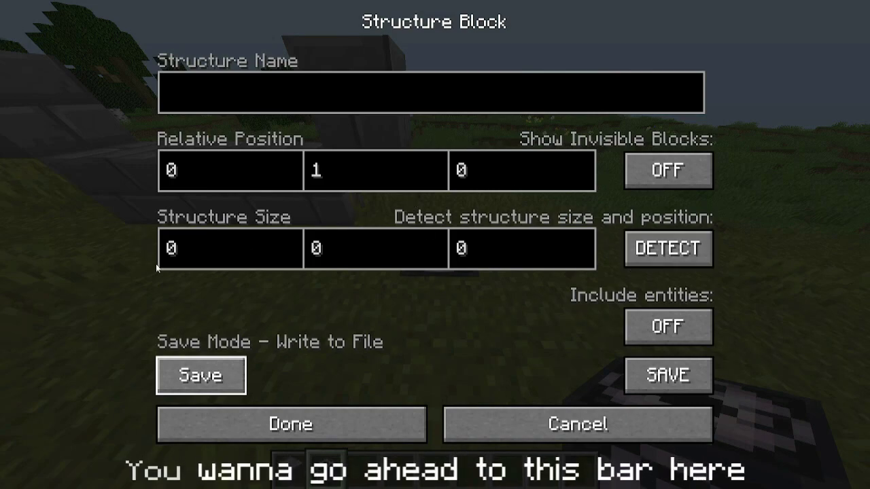
Step: Set the structure size to 32 by 32 by 32 and run the detection of structure size and position
left_click(246, 250)
key("BackSpace")
type("32")
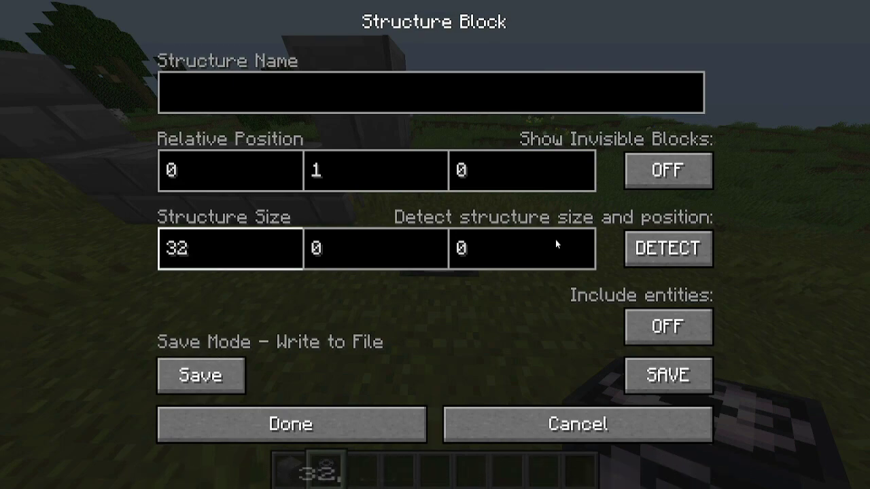
left_click(336, 231)
type("32")
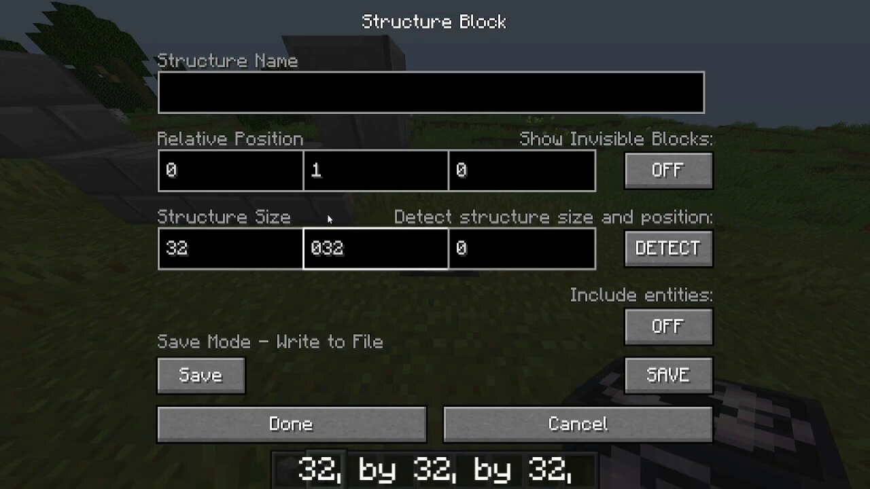
key("BackSpace")
key("BackSpace")
key("BackSpace")
type("32")
left_click(451, 250)
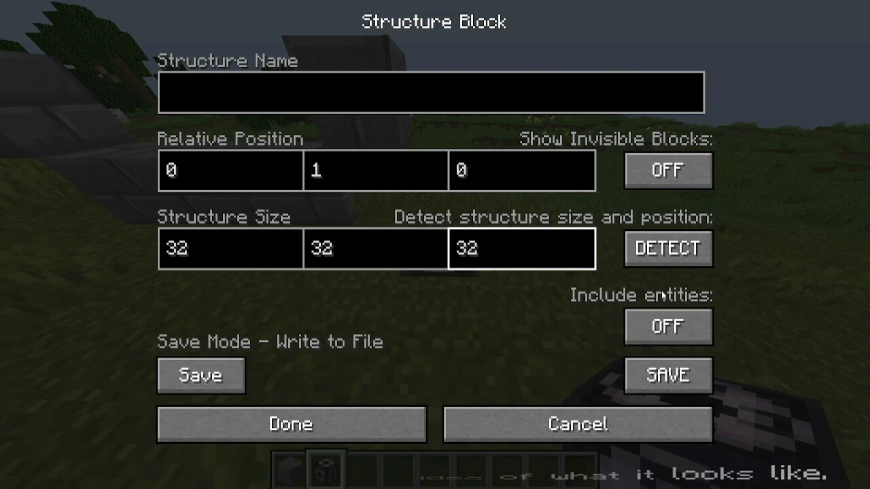
left_click(667, 249)
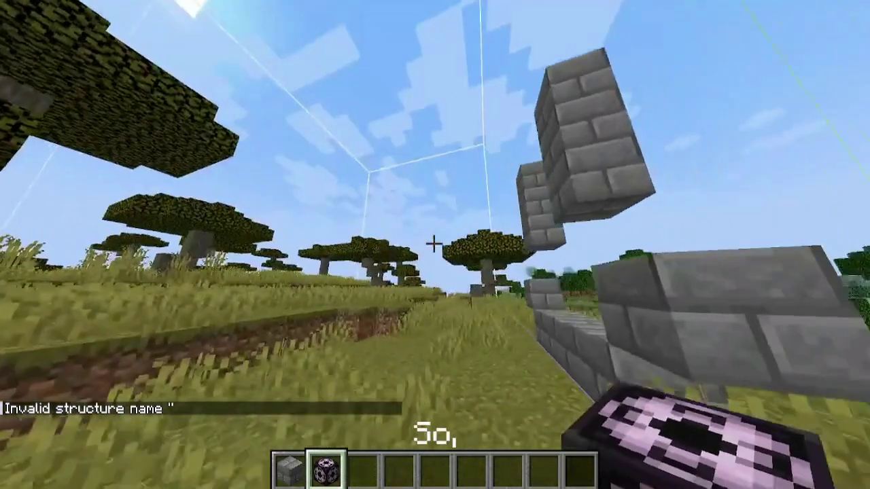
Step: Examine the save area's outline from the air and up close to check whether it encloses the stone brick structure
key("s")
scroll(435, 244, "down", 2)
key("space")
key("space")
key("space")
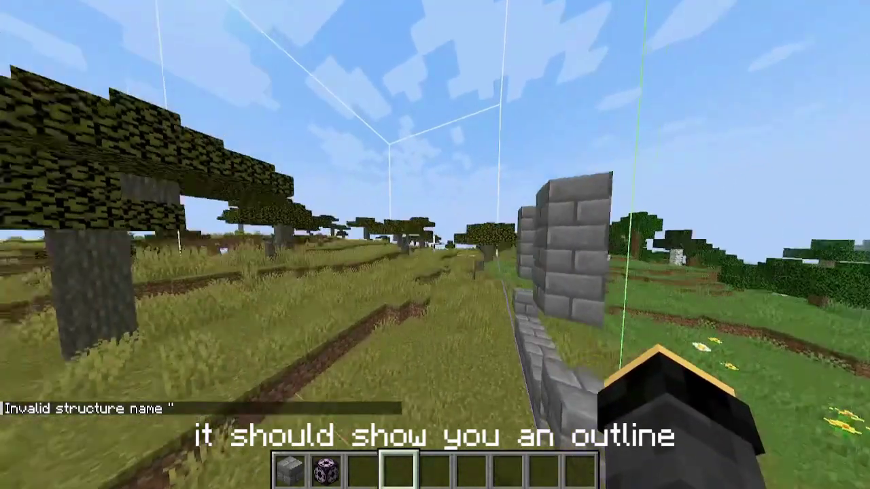
key("space")
key("s")
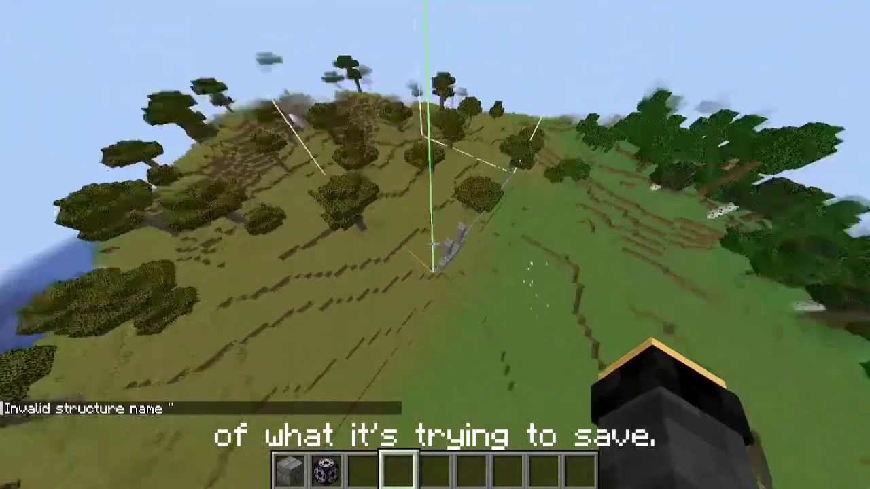
key("shift")
key("w")
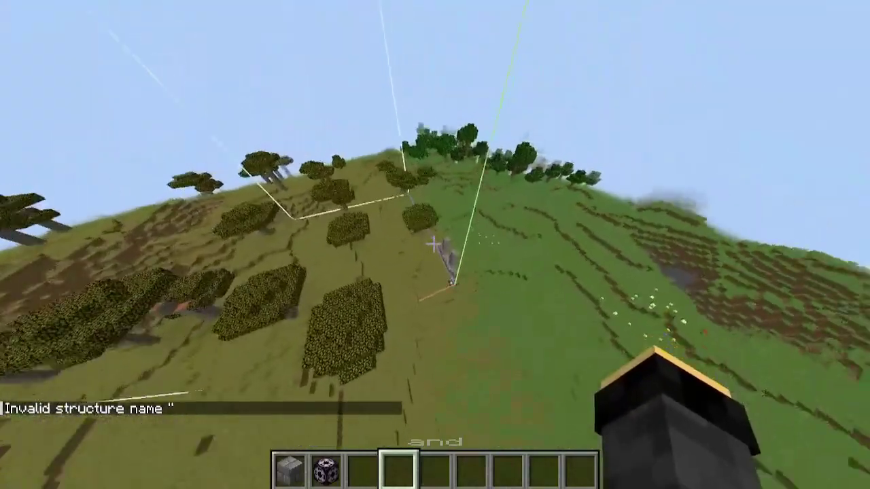
key("d")
key("w")
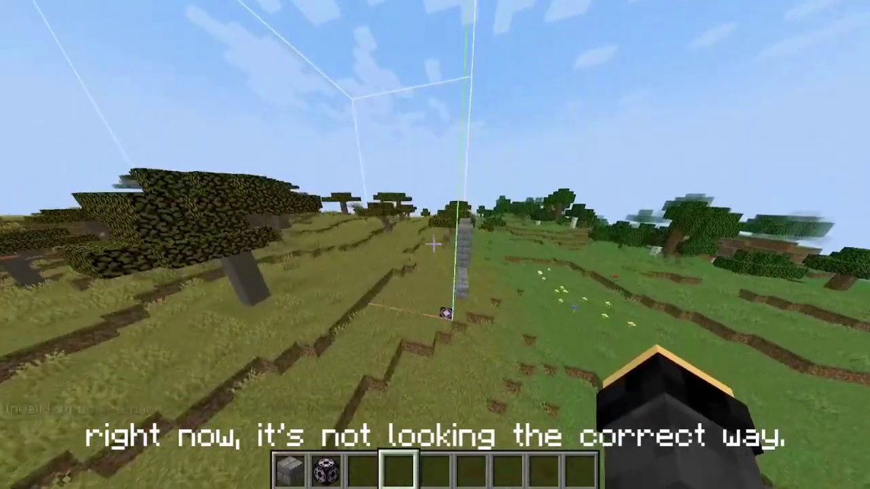
key("w")
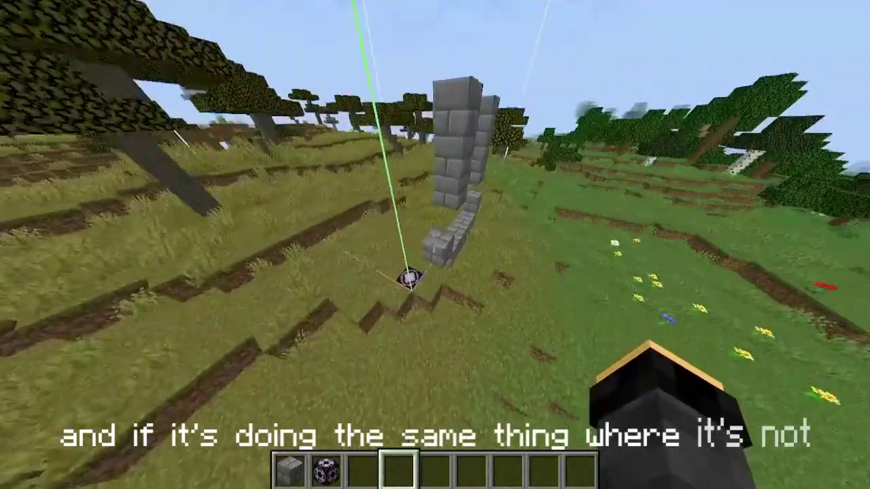
key("w")
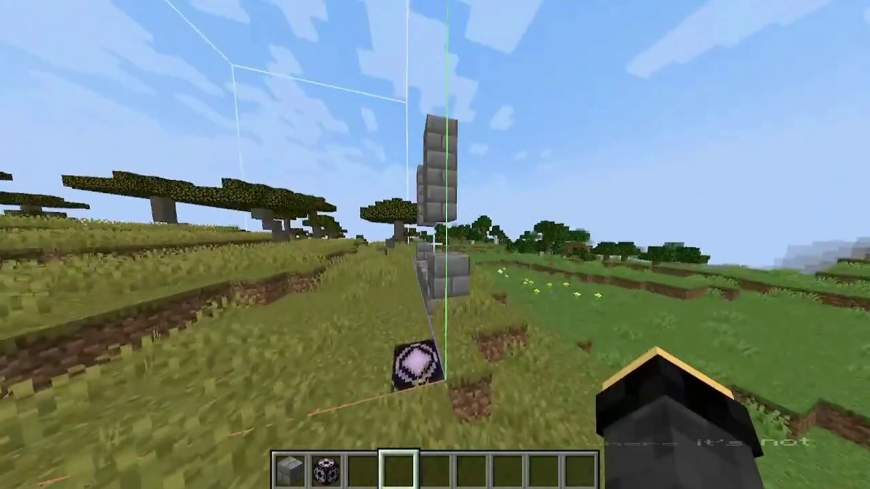
key("a")
key("d")
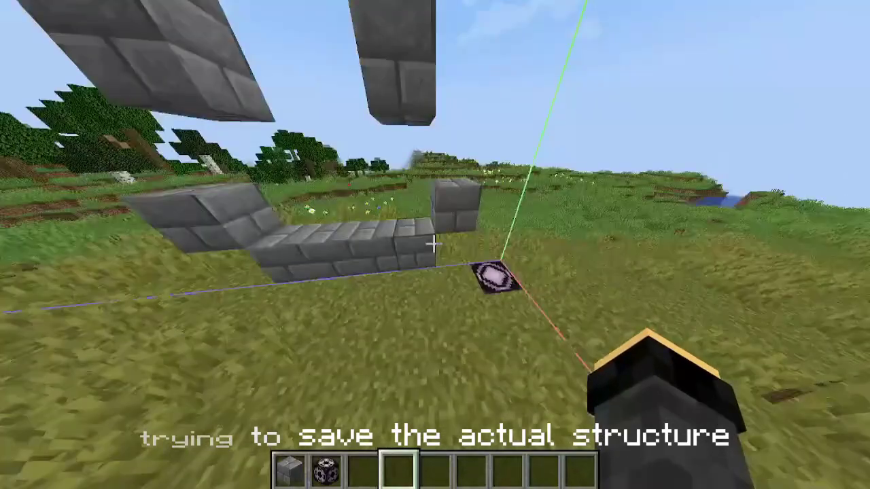
key("s")
key("w")
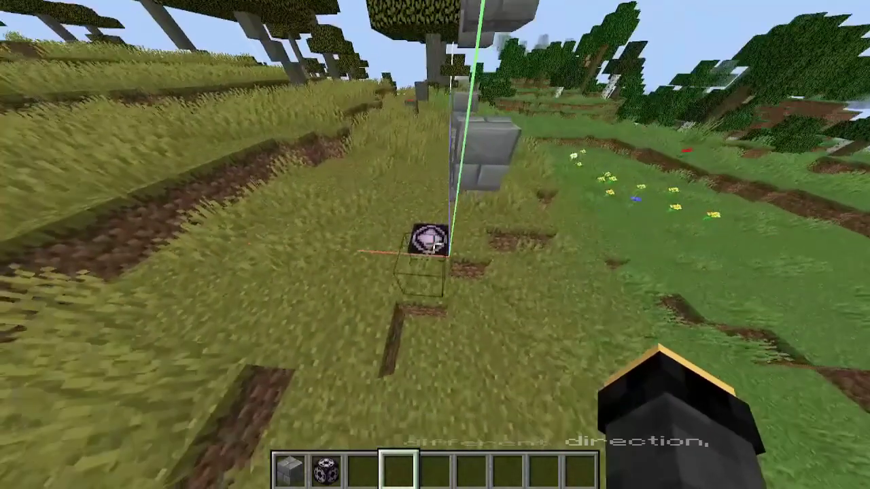
Step: Break the structure block and place a new one at a different corner of the stone brick structure
left_click(434, 244)
key("d")
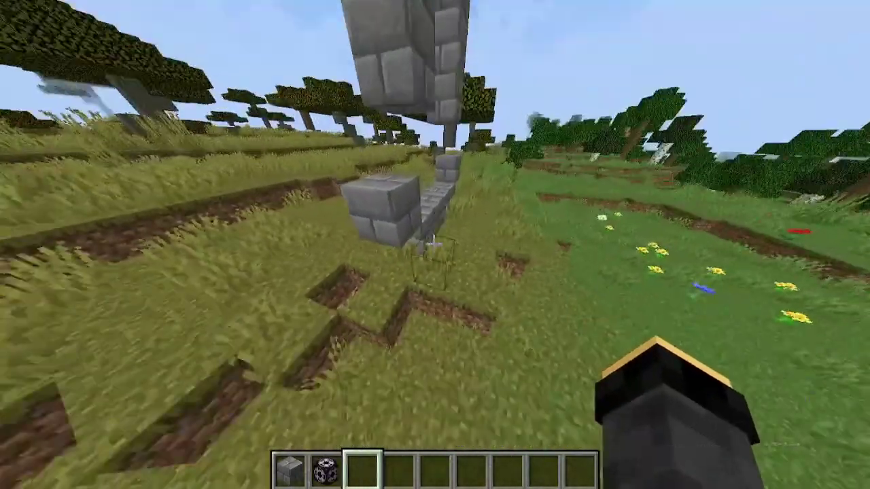
key("2")
right_click(435, 243)
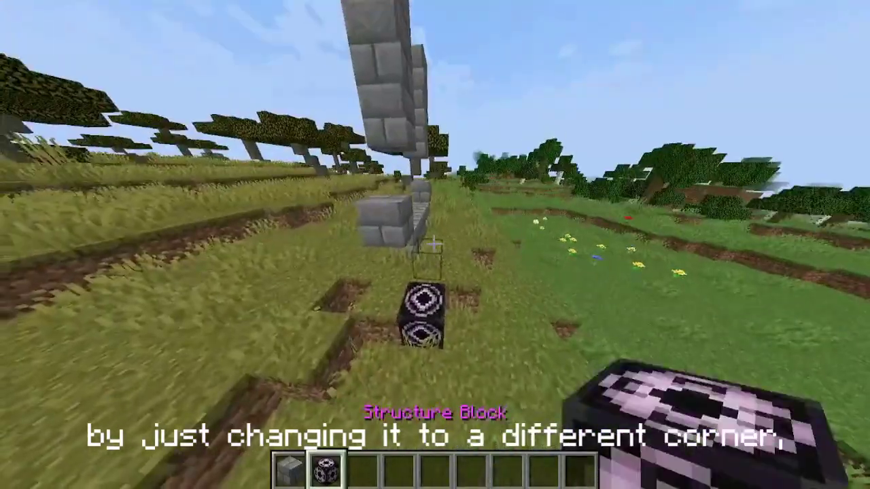
right_click(435, 245)
left_click(226, 380)
left_click(226, 380)
left_click(226, 381)
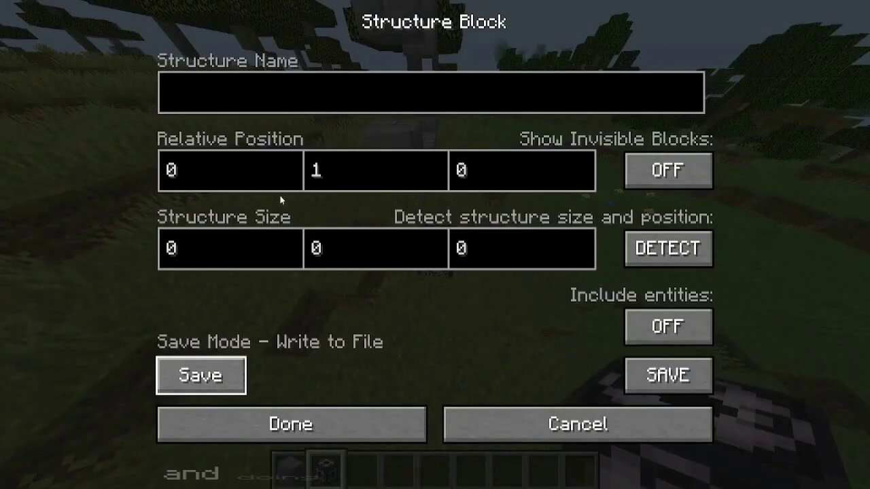
left_click(240, 234)
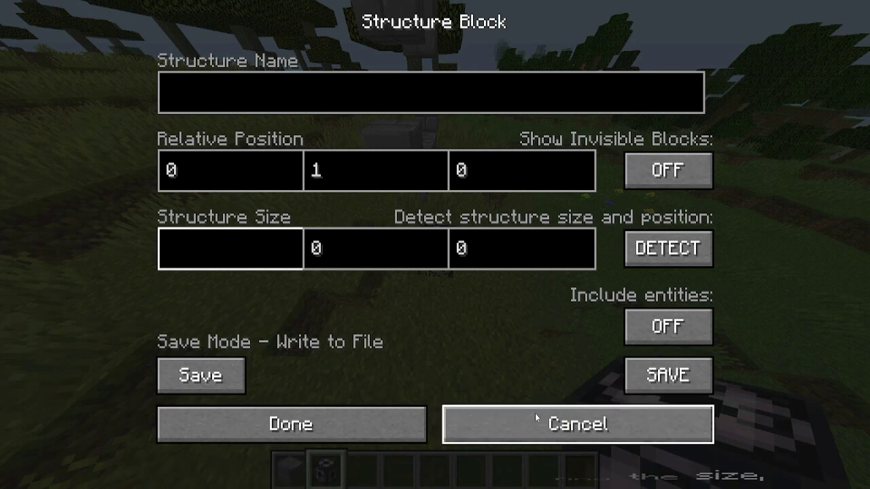
left_click(450, 422)
Step: Look over the stone brick structure and review the structure block's three Structure Size fields in Save mode without keeping any change
key("a")
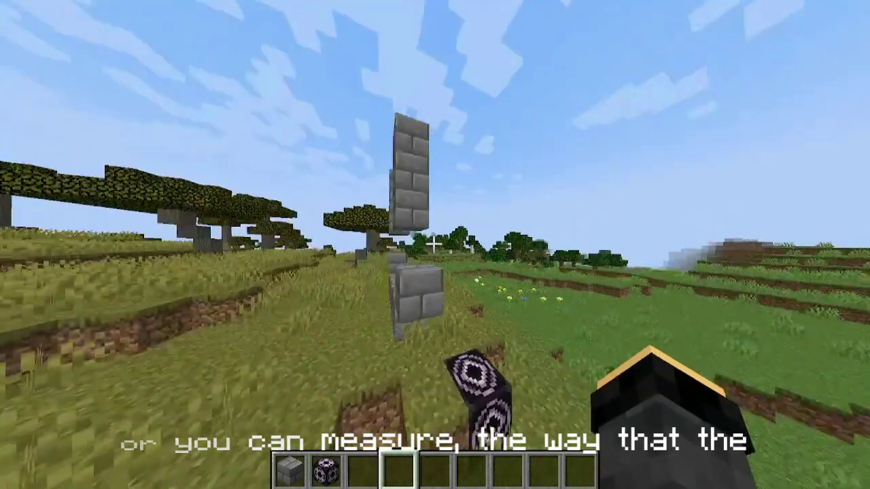
key("a")
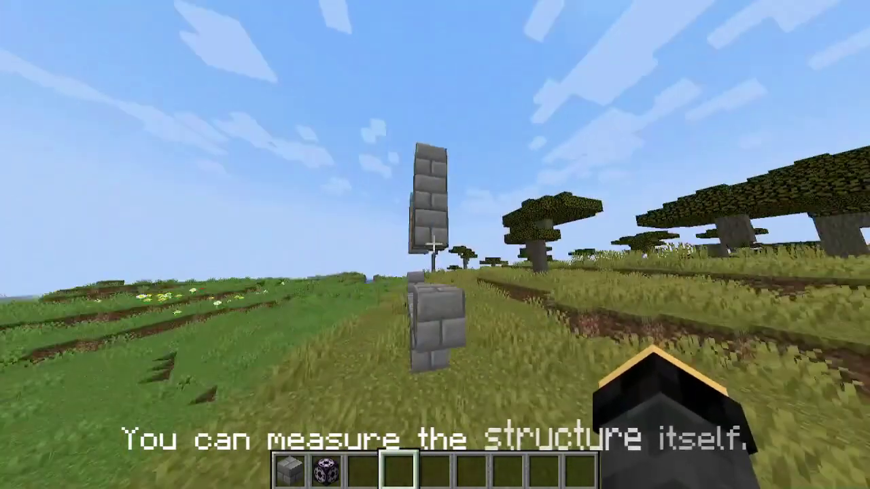
key("s")
key("w")
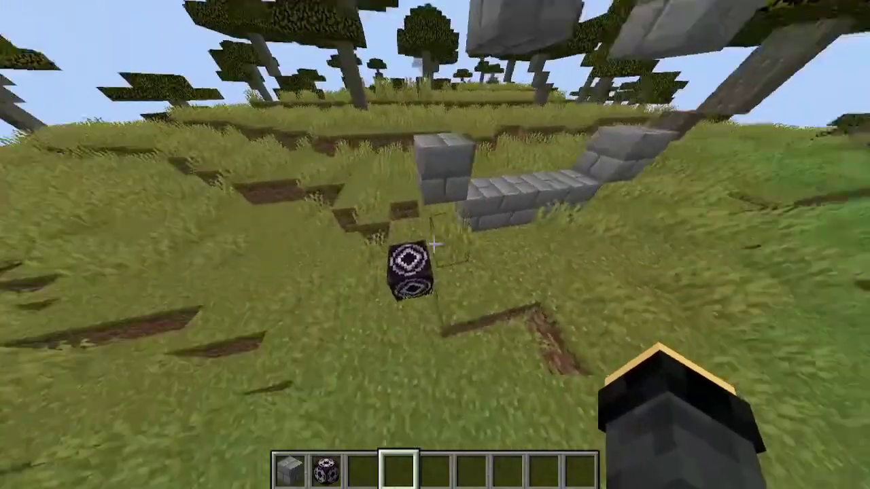
right_click(435, 245)
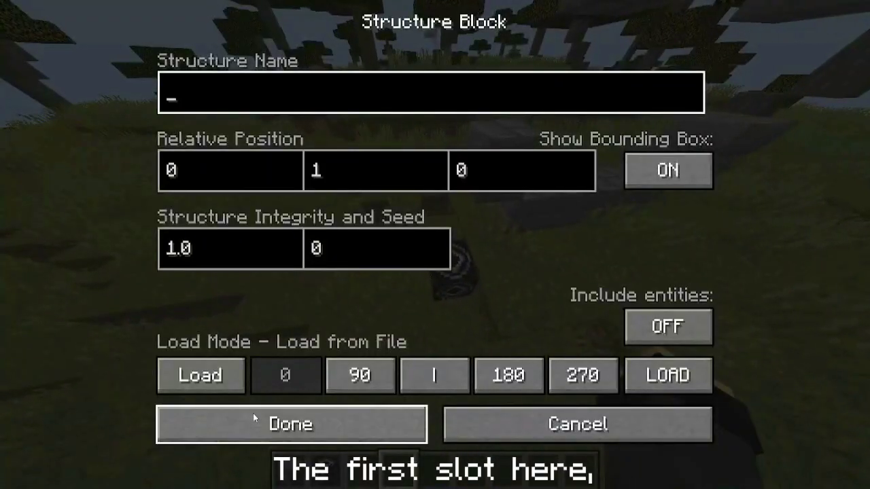
left_click(221, 385)
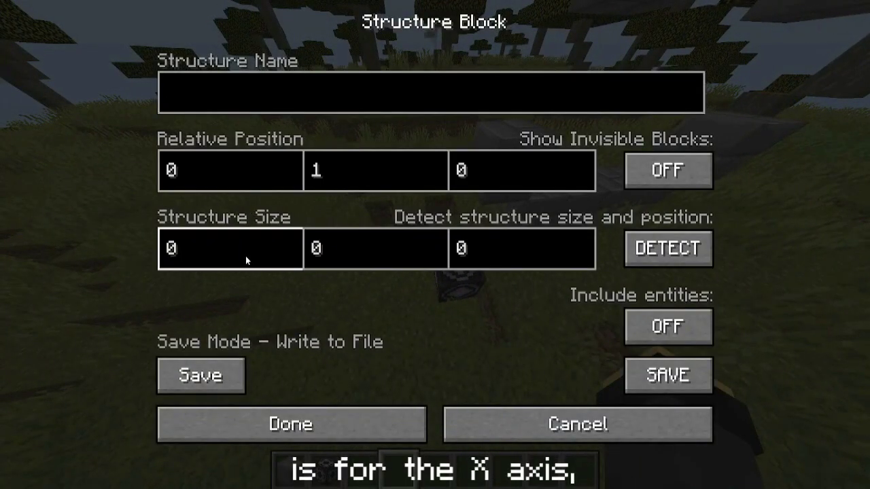
left_click(412, 263)
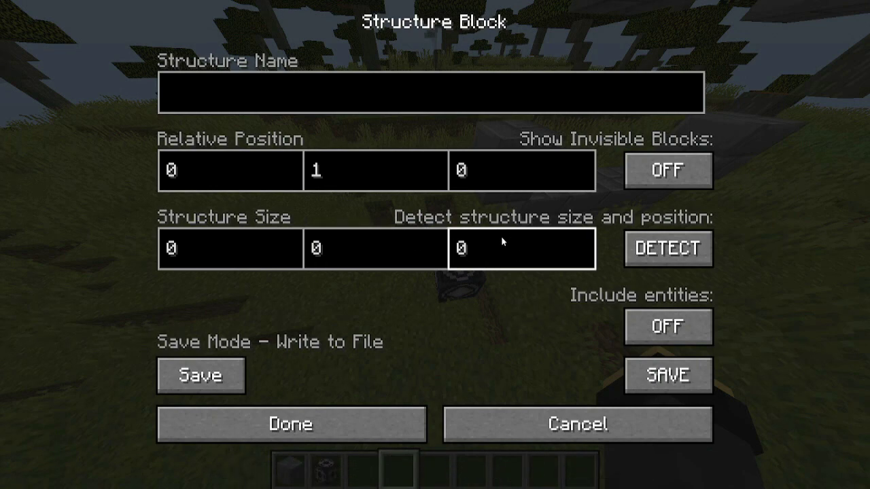
left_click(520, 425)
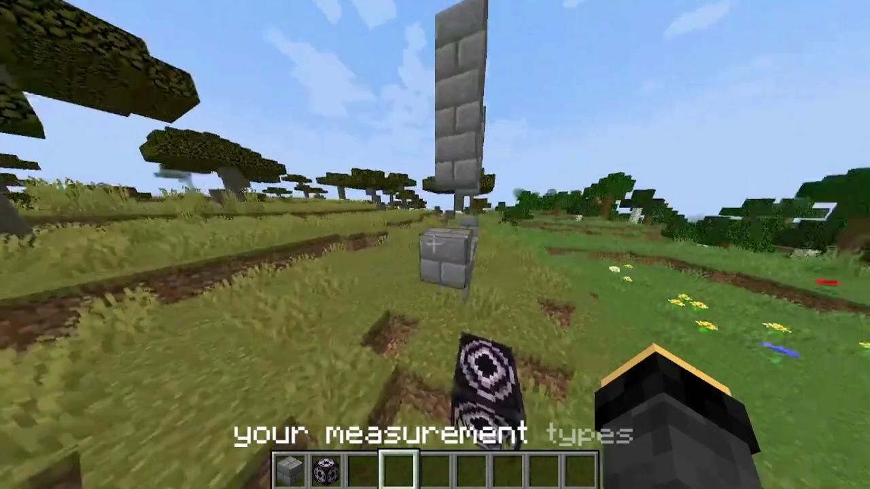
Step: Examine the stone brick structure from several sides to estimate its length, width and height in blocks
key("s")
key("a")
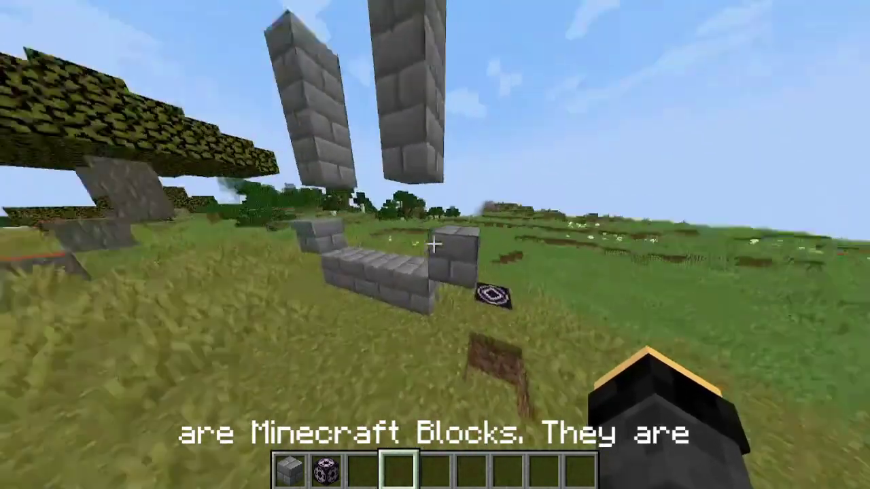
key("d")
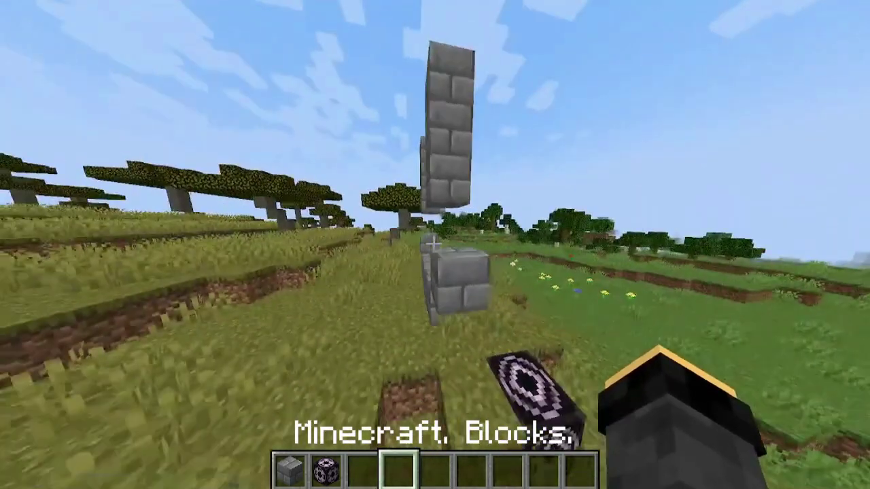
key("d")
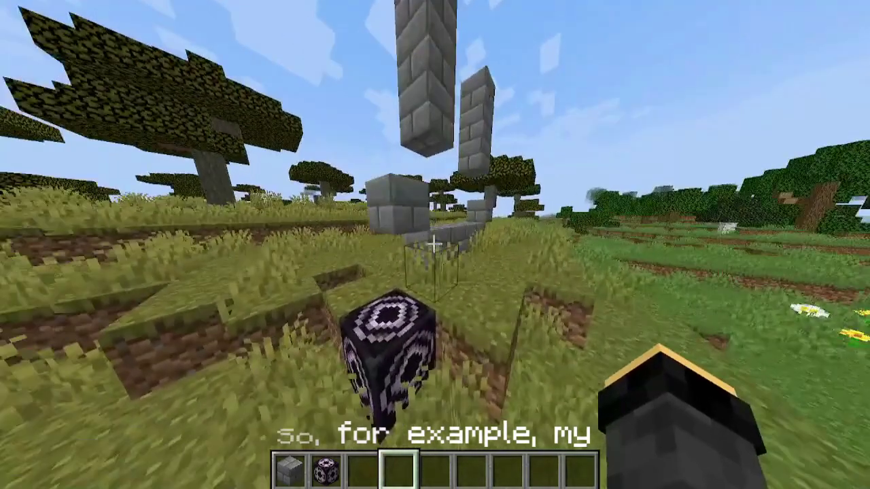
key("s")
key("d")
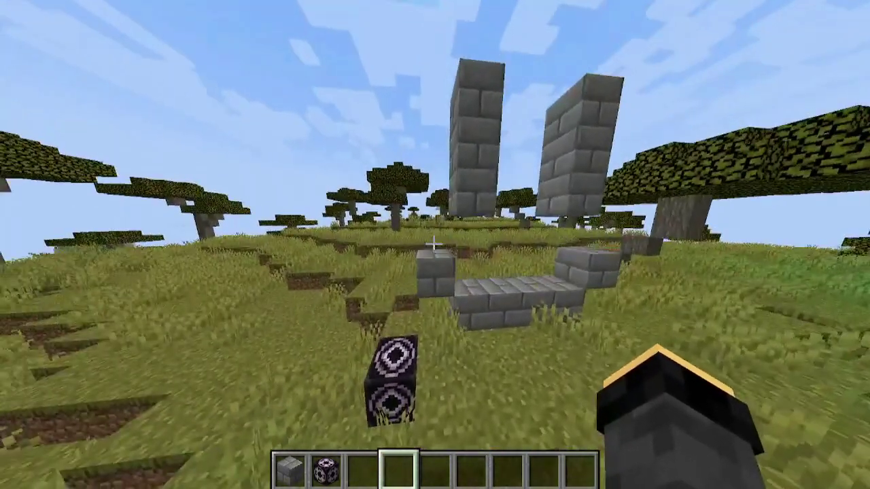
key("w")
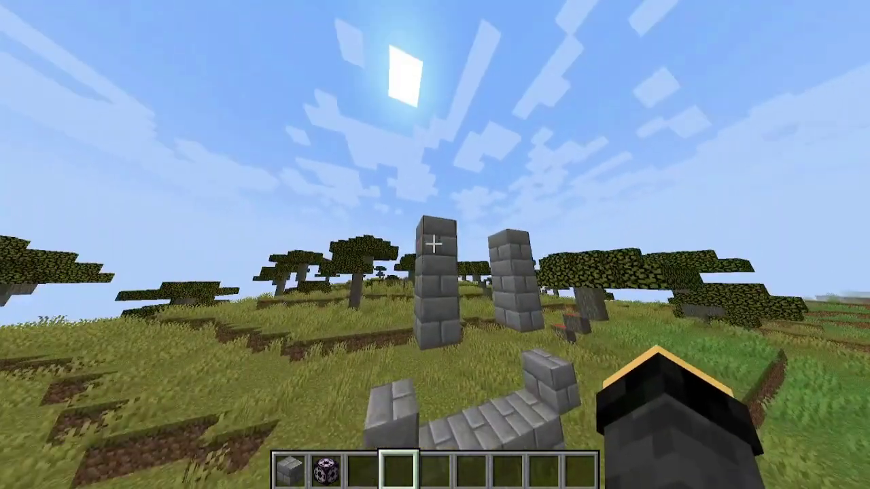
Step: Put the structure block in Save mode with a Y structure size of 6 and run the size detection
right_click(435, 244)
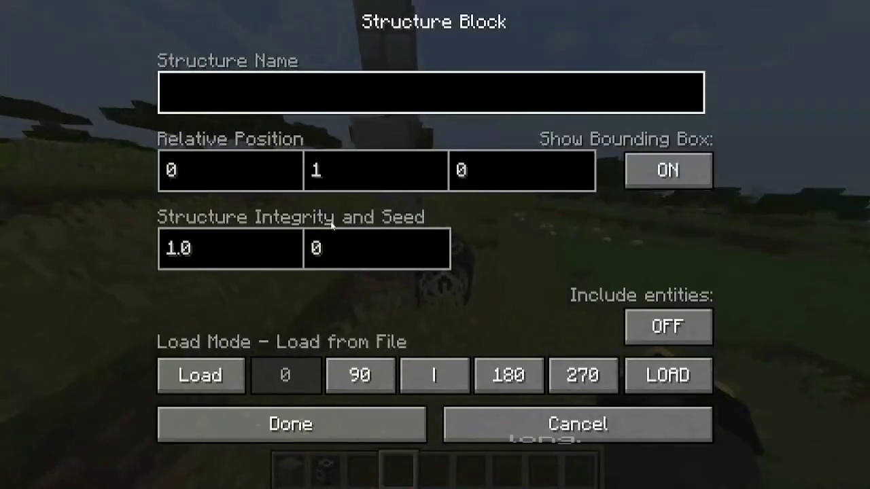
left_click(181, 388)
left_click(181, 388)
left_click(181, 388)
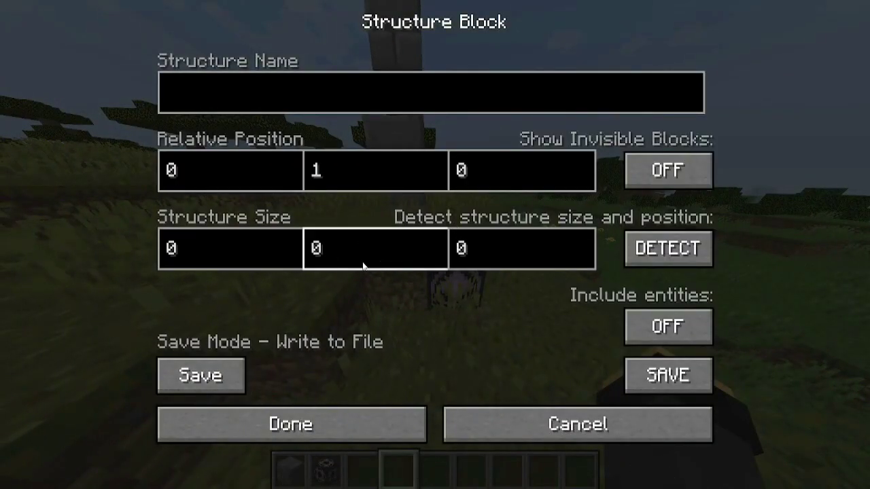
left_click(678, 264)
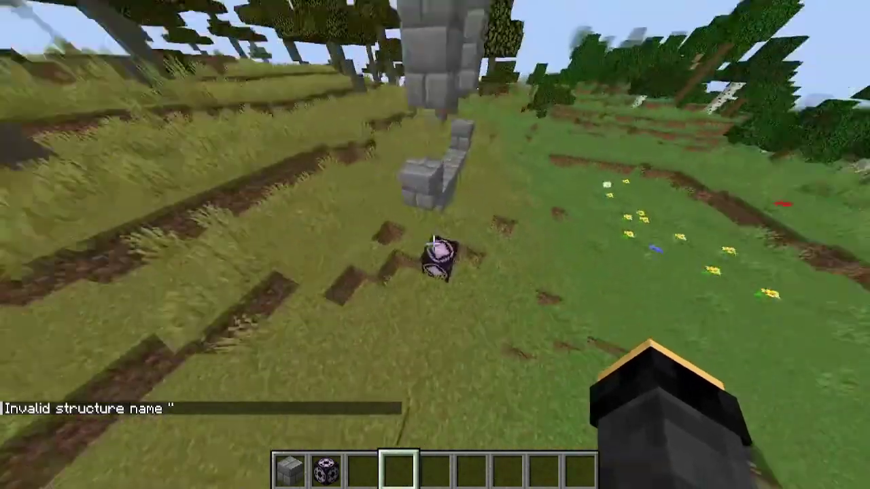
right_click(435, 244)
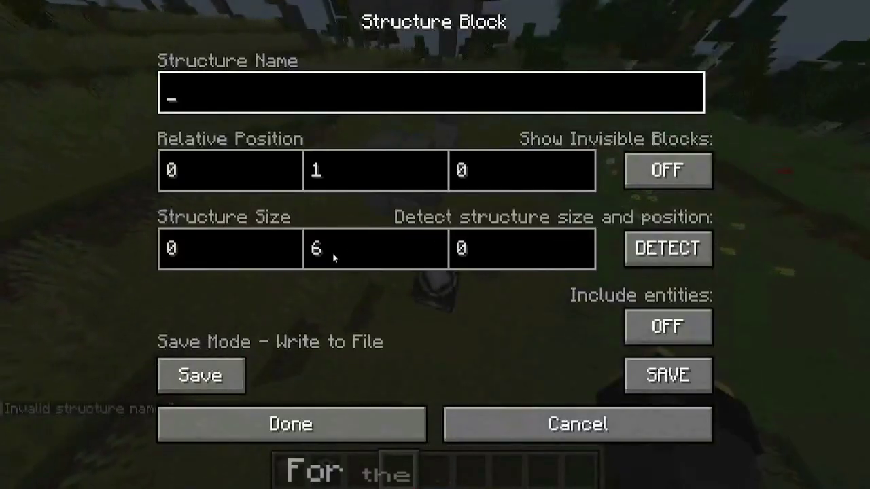
left_click(424, 416)
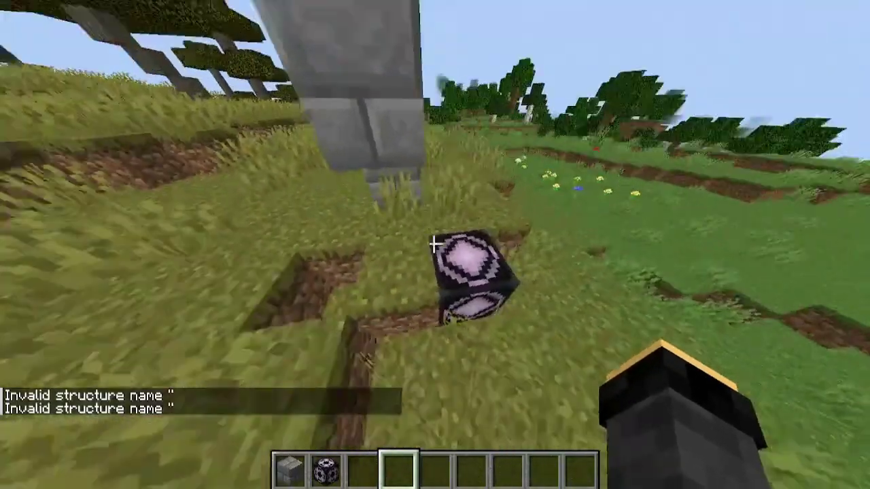
Step: Set the structure size to 1 on the X axis and 6 on the Z axis, and try to save the structure
right_click(435, 245)
left_click(245, 245)
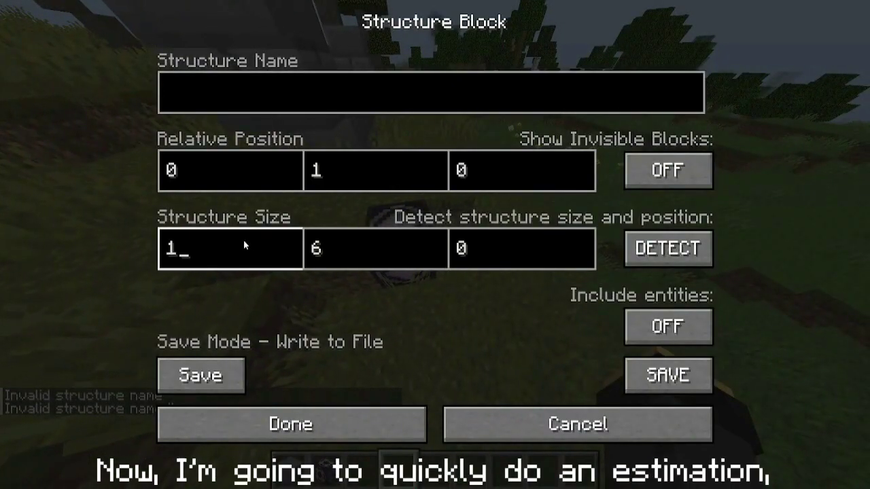
key("BackSpace")
type("6")
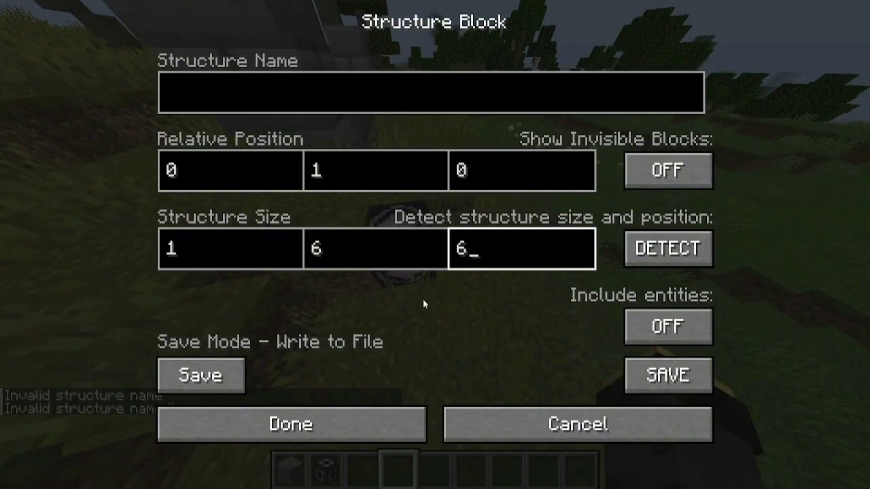
left_click(668, 376)
Step: Examine the save area's outline from above and from the front to compare its position with the stone brick structure
key("space")
key("s")
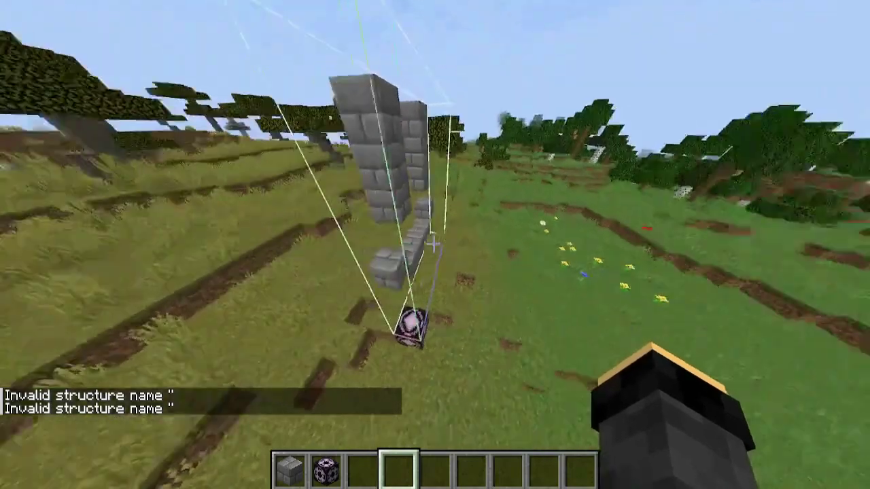
key("a")
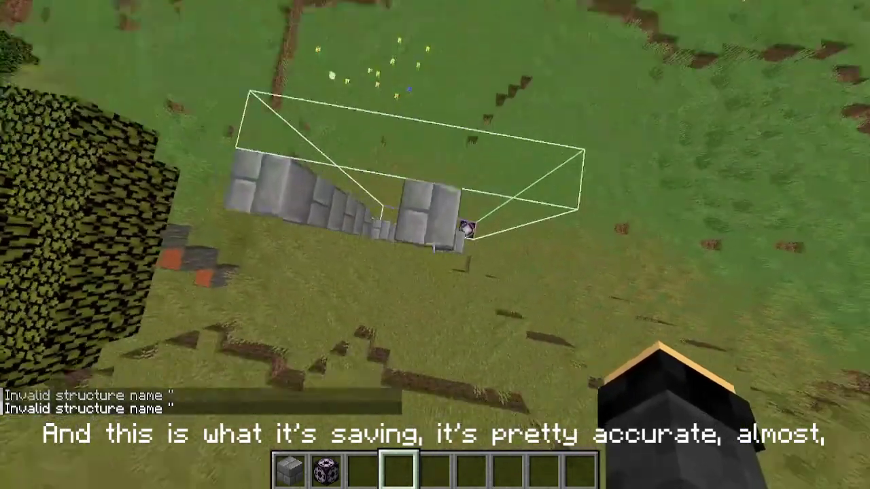
key("d")
key("shift")
key("shift")
key("d")
key("w")
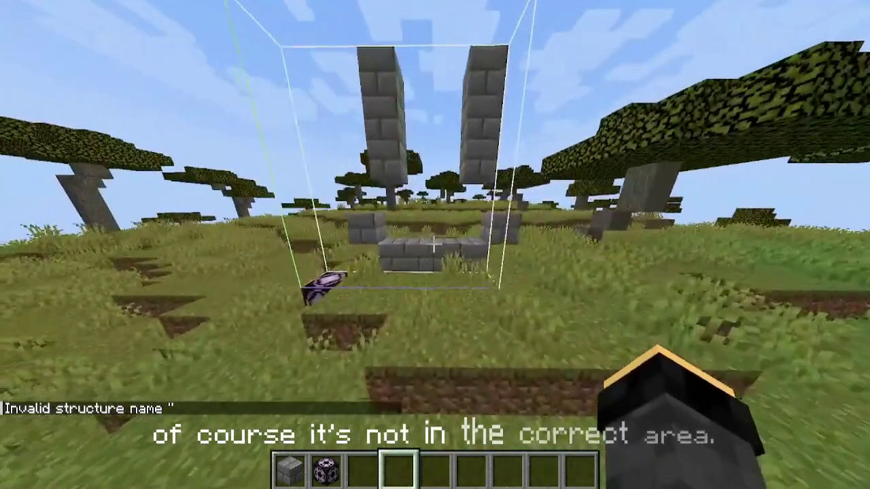
key("d")
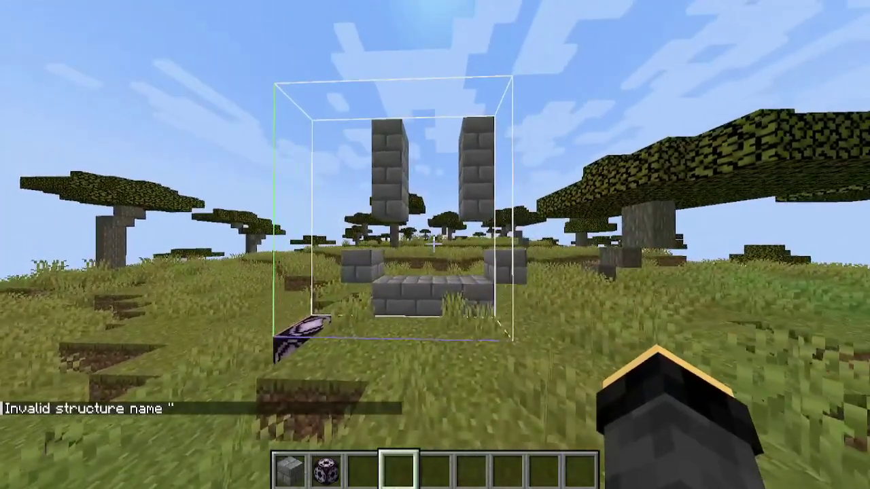
key("a")
key("a")
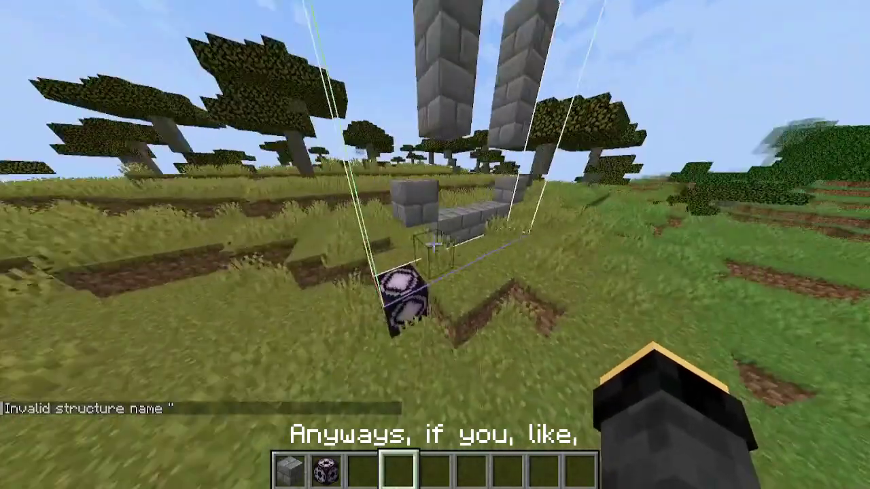
Step: Copy the placed structure block together with its stored data and check the copied item in the inventory
key("space")
key("shift")
key("d")
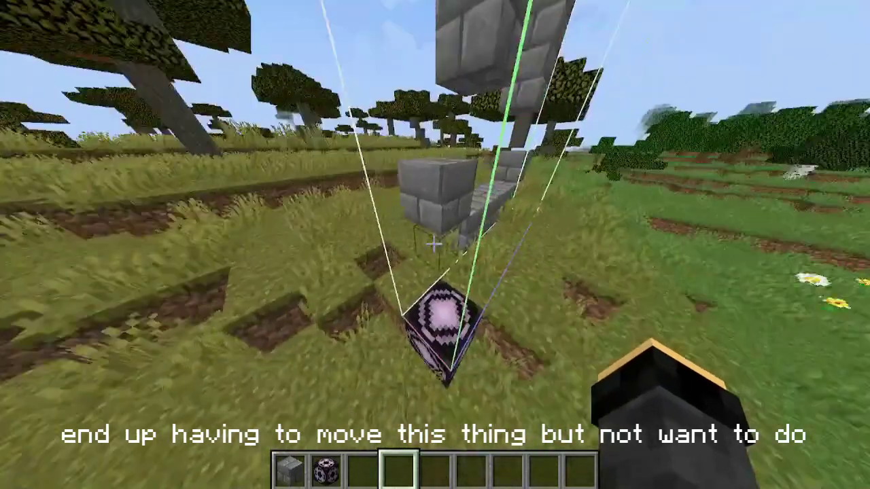
key("a")
key("space")
key("d")
key("shift")
key("d")
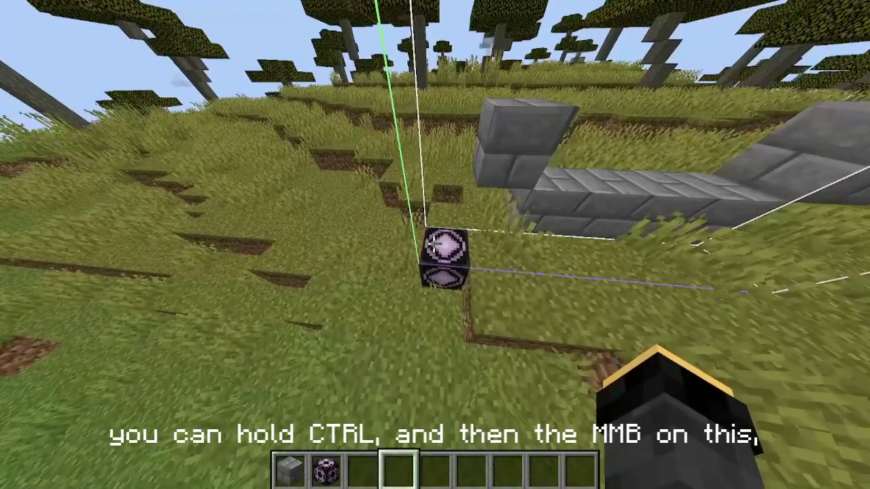
middle_click(435, 245, "ctrl")
key("e")
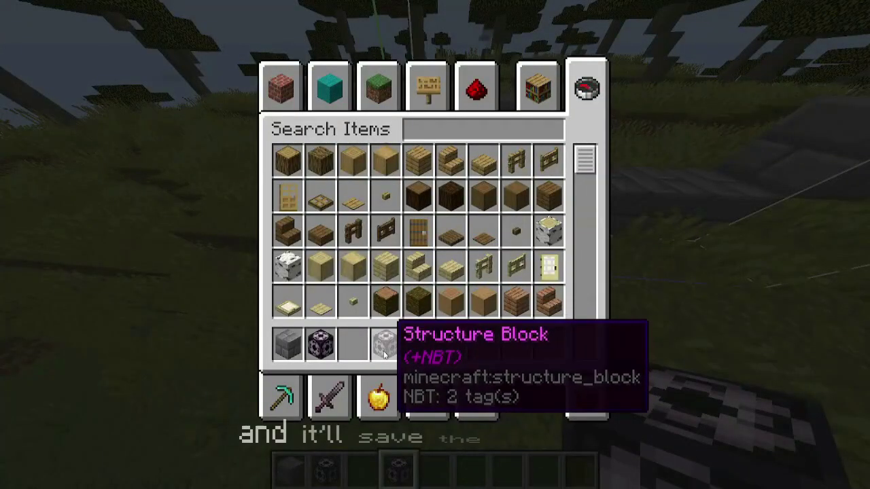
key("e")
Step: Break the structure block and place its copy directly at the structure's corner, so the save area lines up with the stone bricks
left_click(434, 244)
right_click(435, 245)
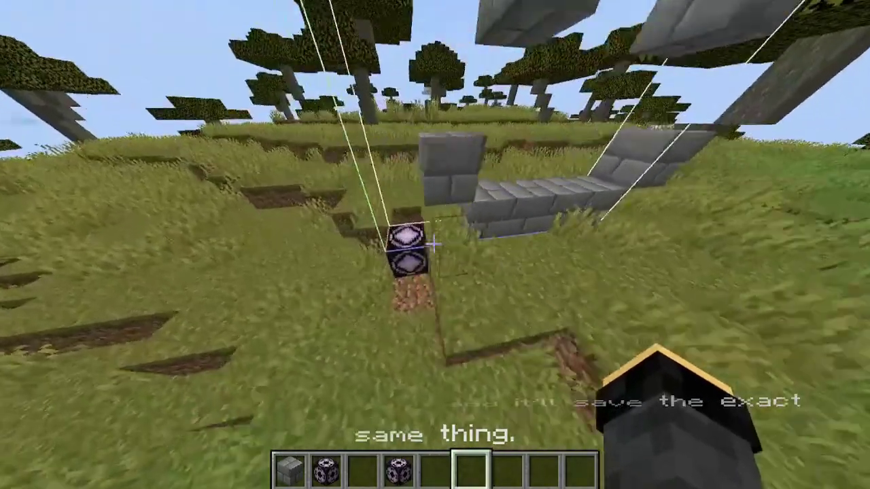
left_click(435, 244)
left_click(435, 244)
key("4")
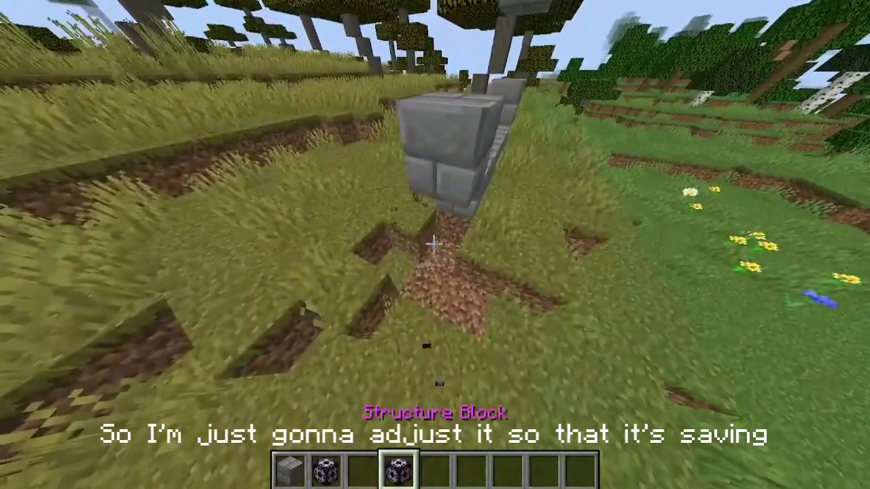
right_click(435, 244)
key("7")
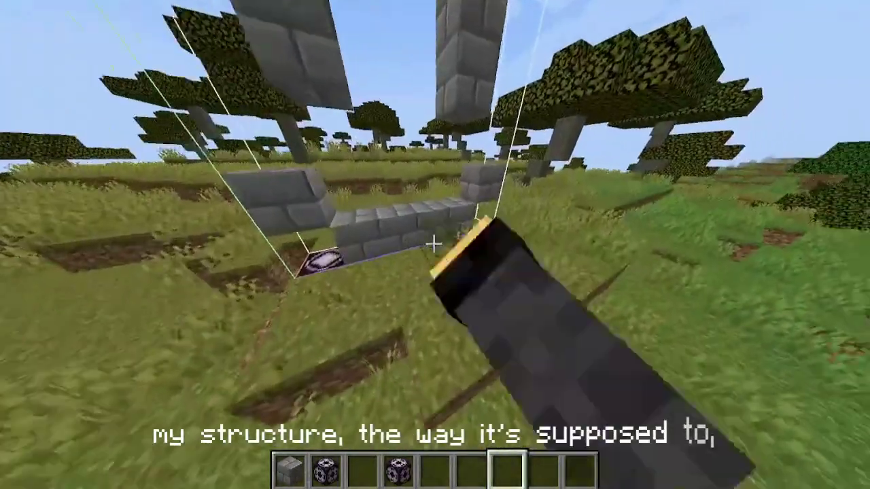
Step: Check the save area's outline around the stone brick structure from both sides and open the structure block's settings
key("s")
key("a")
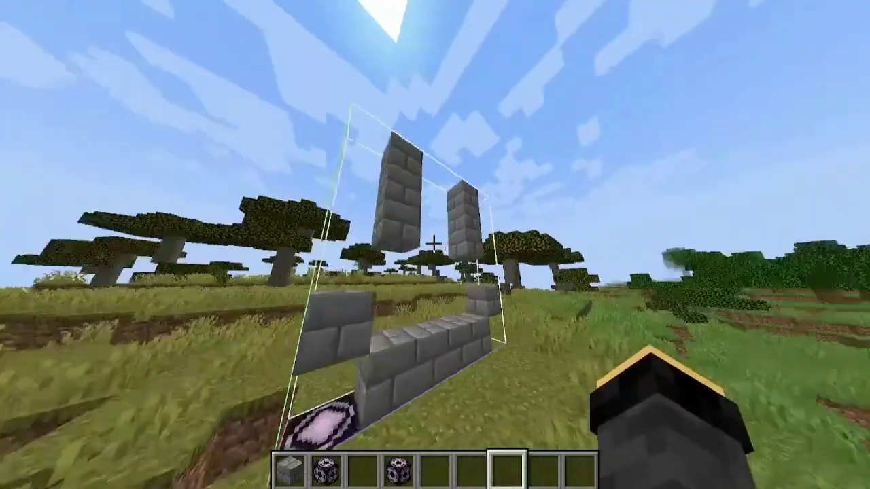
key("s")
key("d")
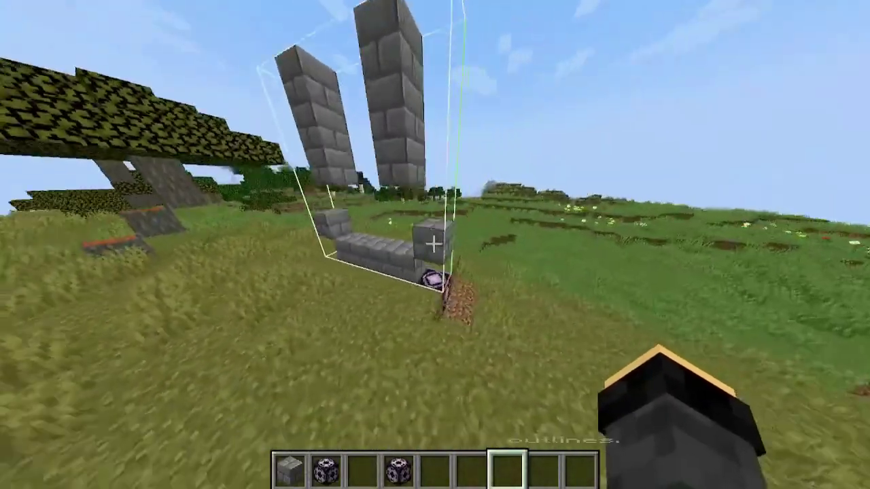
key("w")
right_click(433, 244)
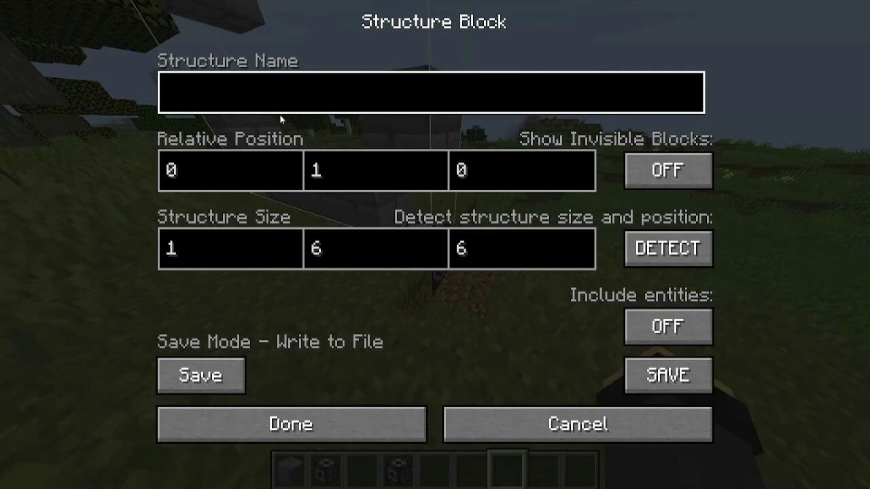
Step: Name the structure smiley, keep entities excluded, save it to file and check the save message in the chat
type("smil")
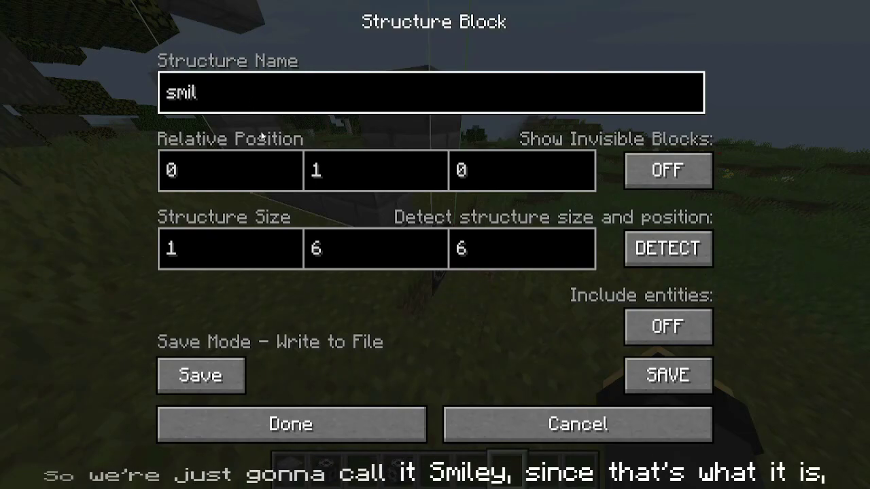
type("ey")
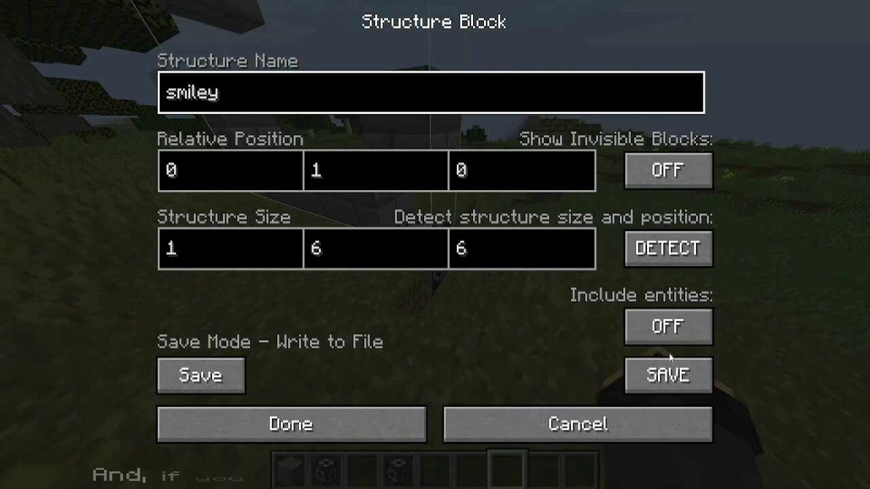
left_click(662, 332)
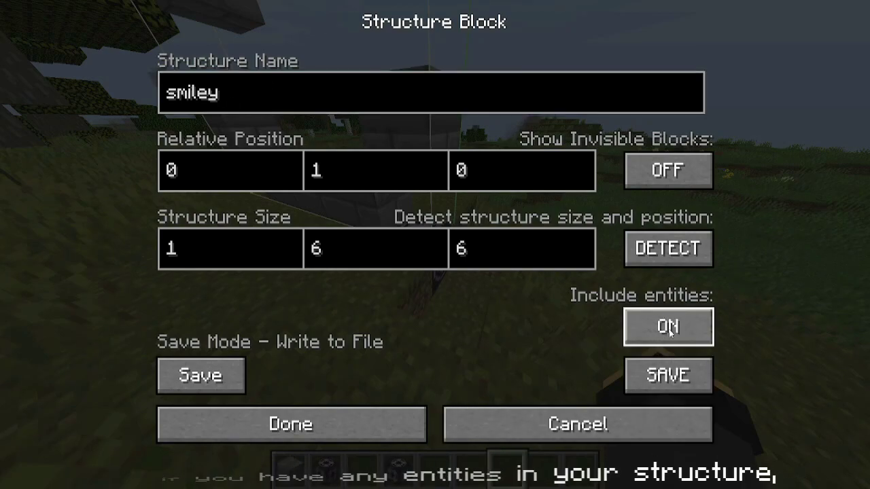
left_click(665, 332)
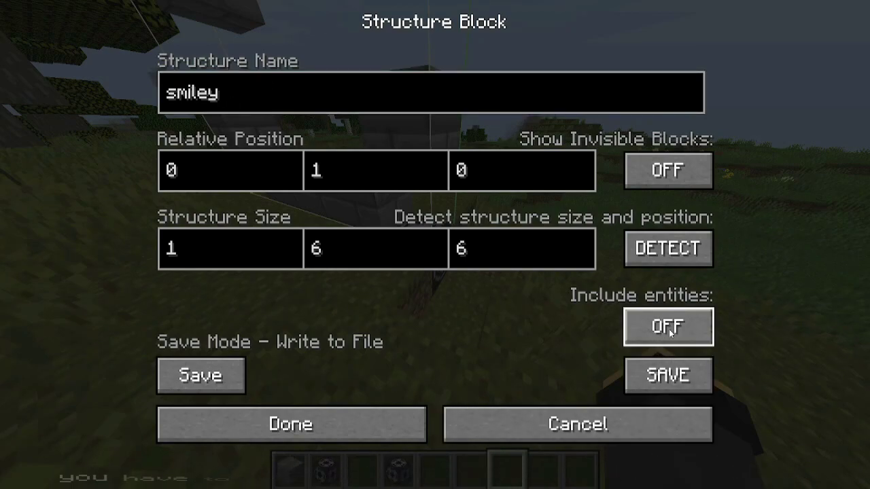
left_click(668, 377)
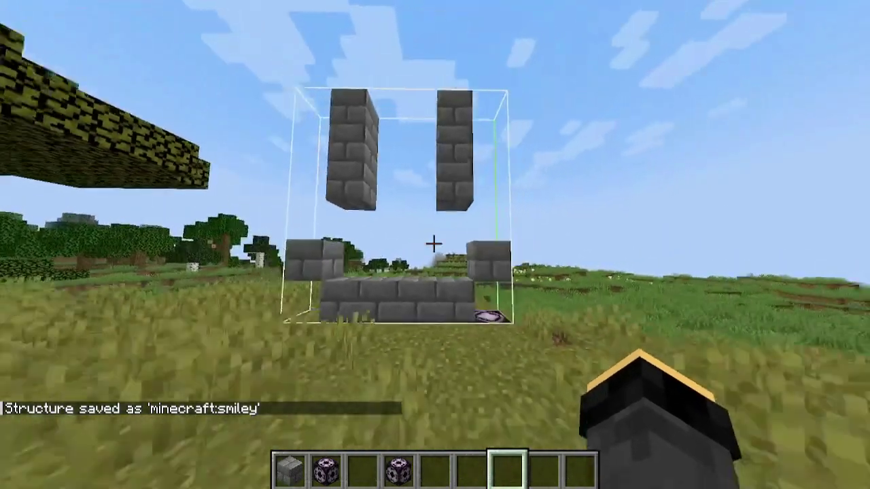
key("slash")
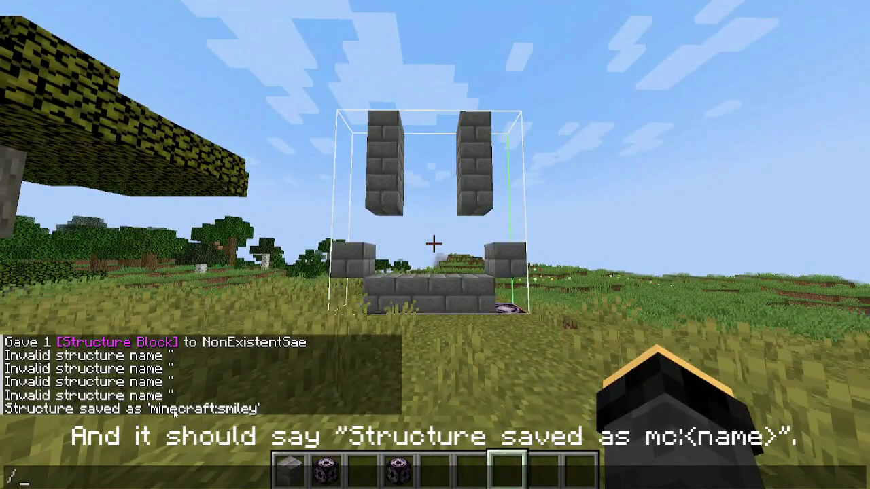
key("Escape")
key("w")
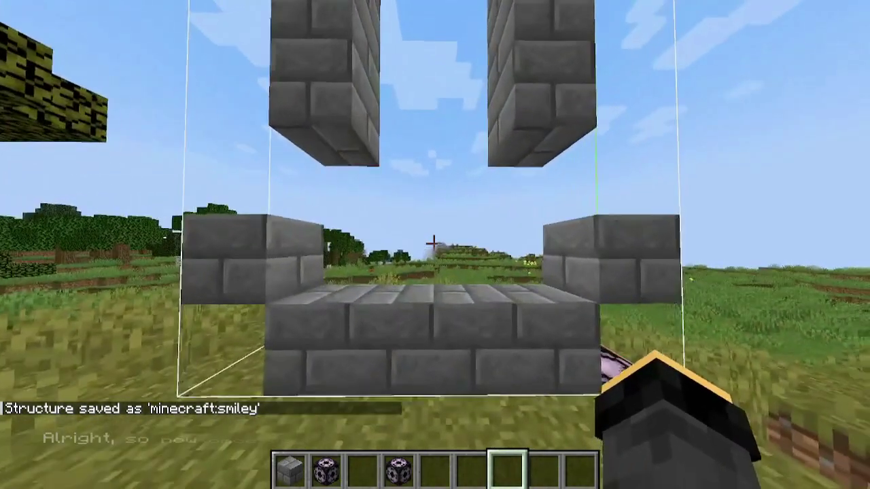
key("s")
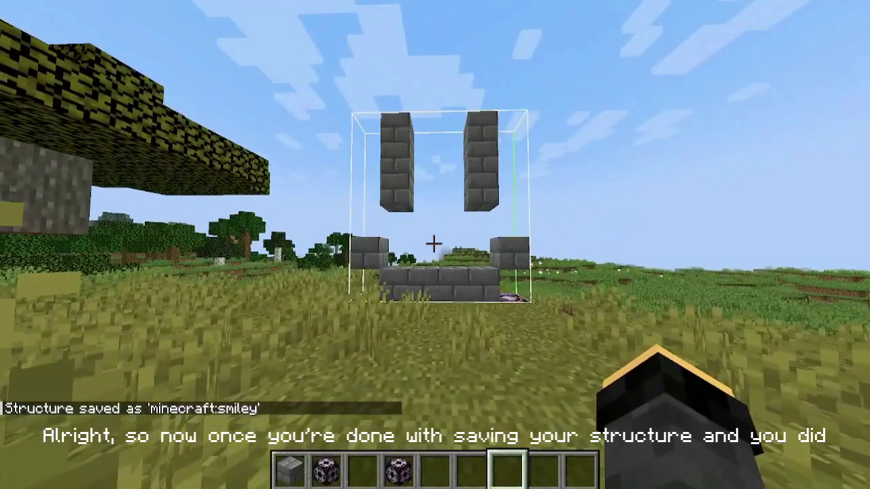
key("w")
key("d")
key("s")
Step: Save and quit to the title screen, and open the edit options of the singleplayer world New World (61)
key("Escape")
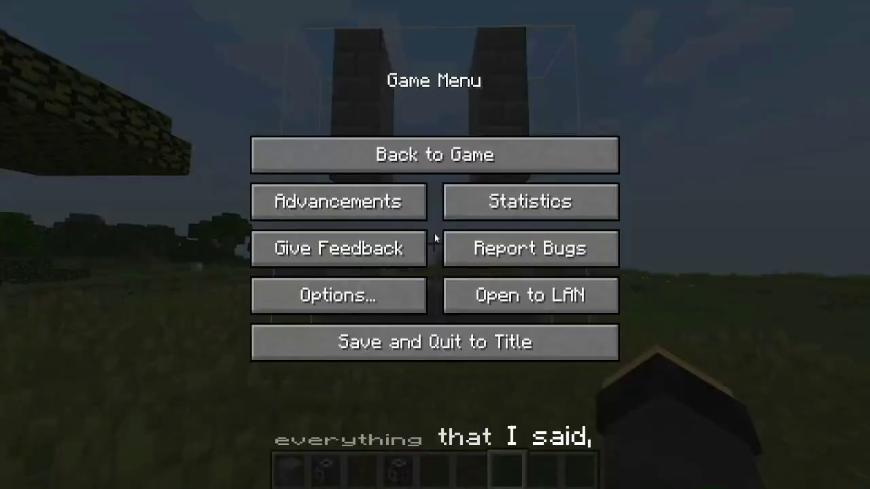
left_click(419, 352)
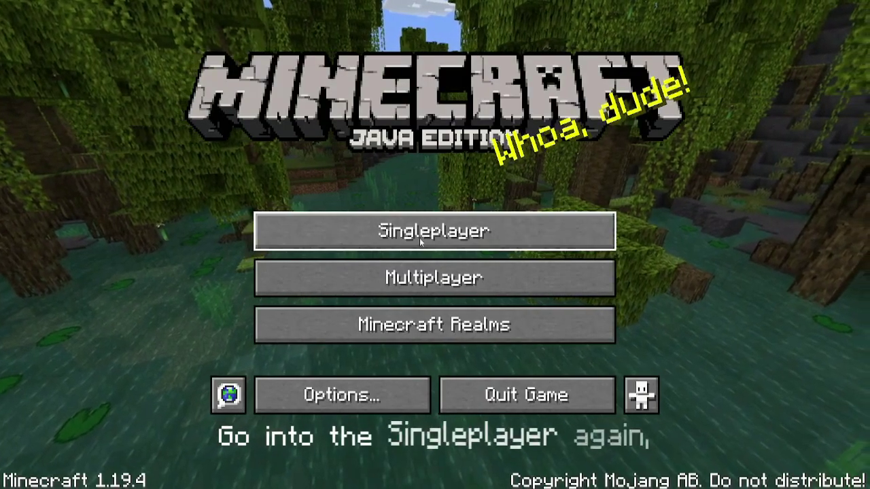
left_click(419, 234)
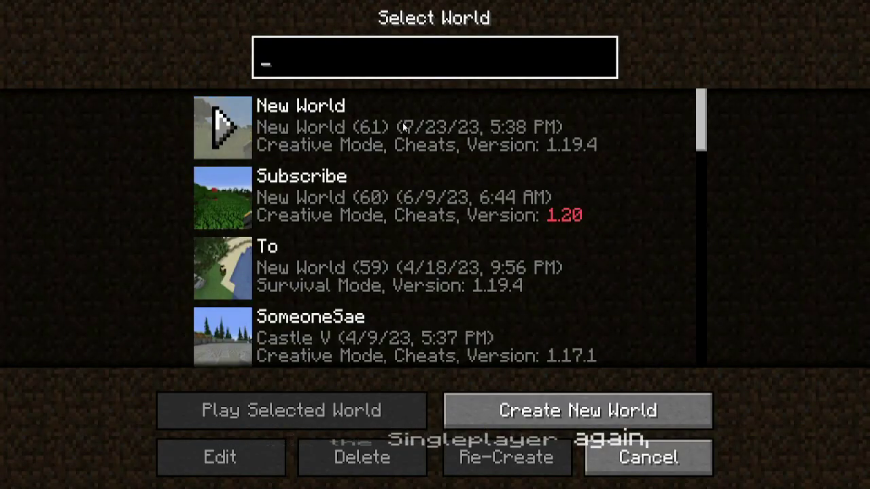
left_click(402, 126)
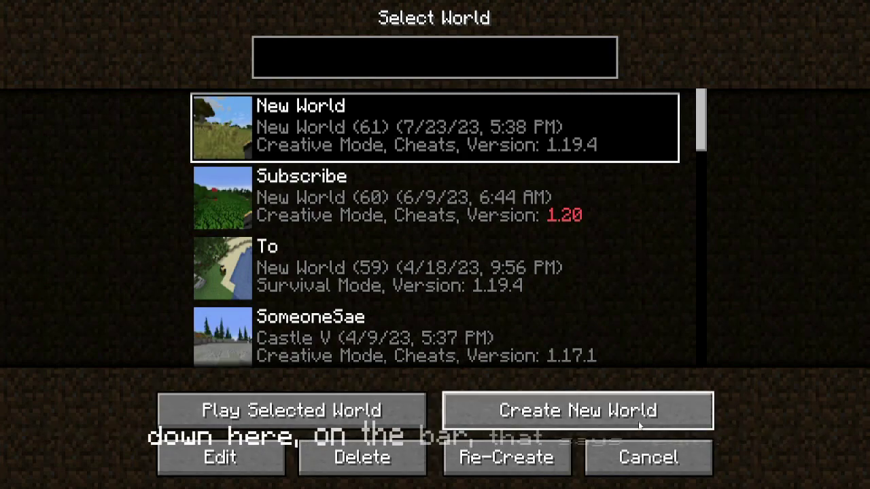
left_click(223, 471)
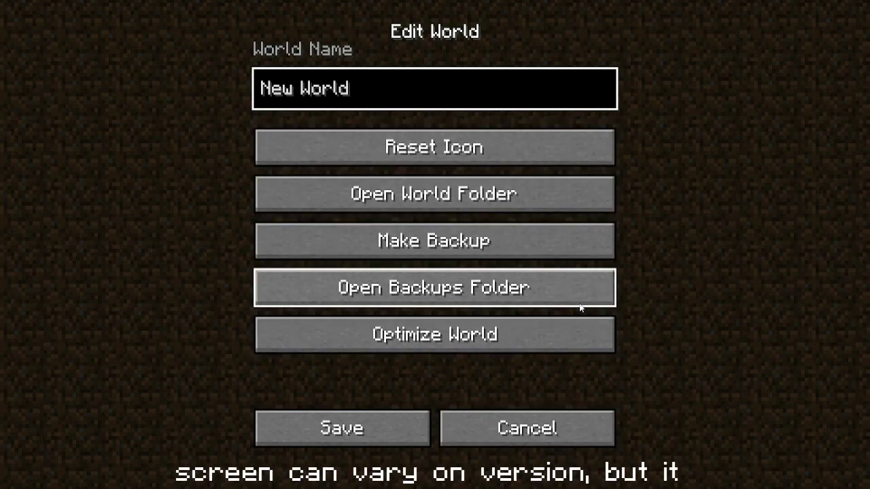
Step: Open the world's folder and go into generated, minecraft, structures, where the saved structure file is stored
left_click(433, 204)
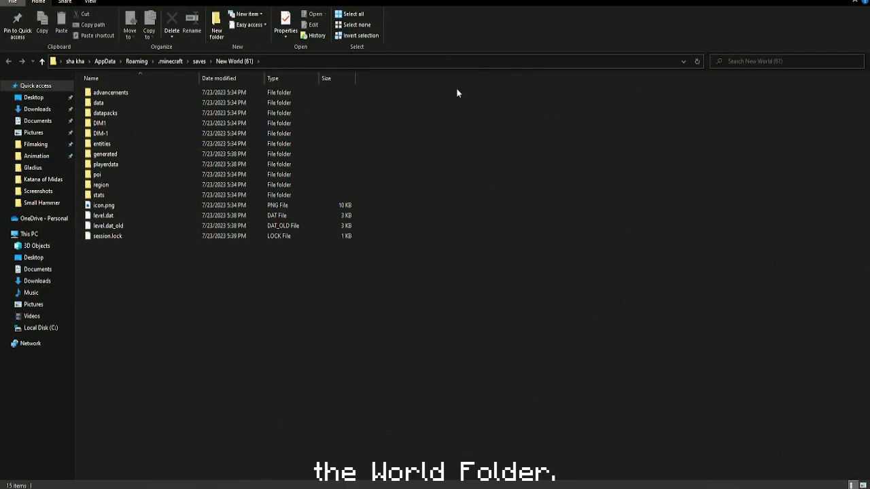
left_click(309, 156)
double_click(198, 157)
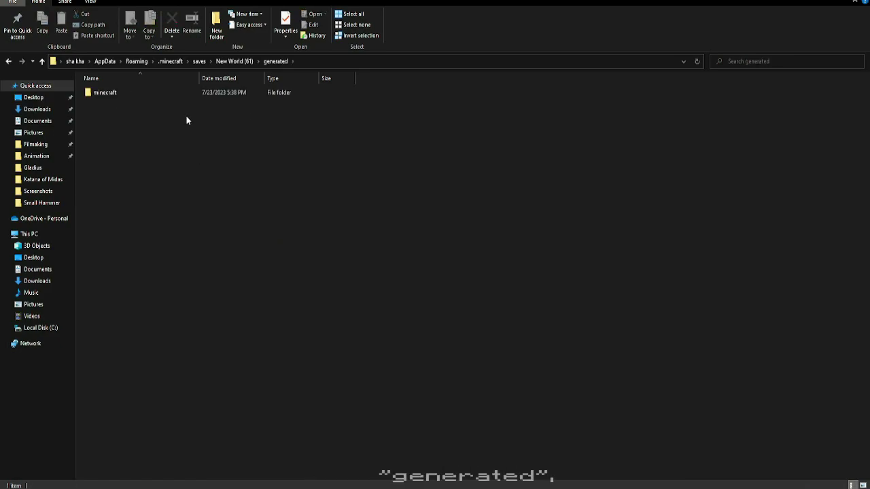
double_click(181, 94)
double_click(181, 93)
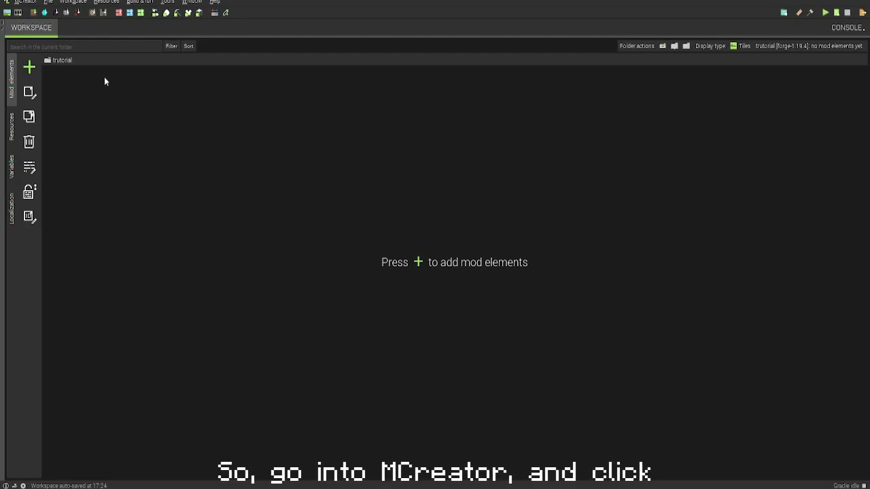
Step: Switch to MCreator and create a new Structure mod element named Smiley
left_click(30, 66)
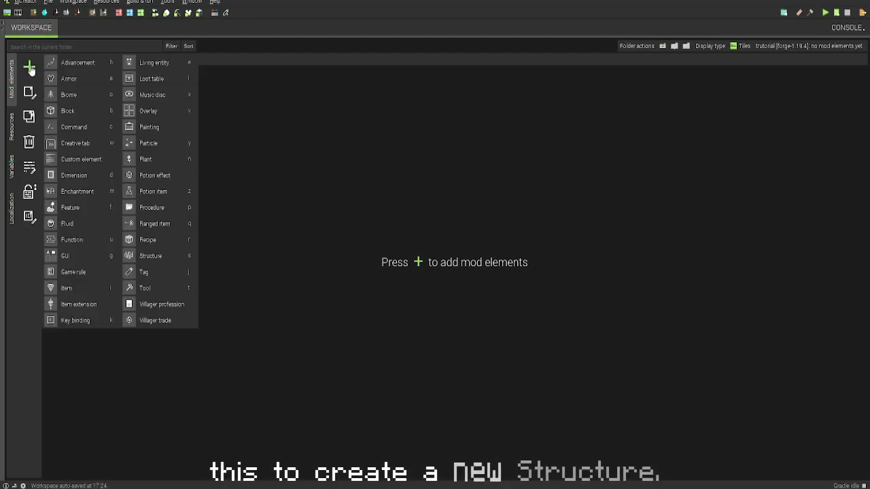
left_click(151, 258)
type("Smiley")
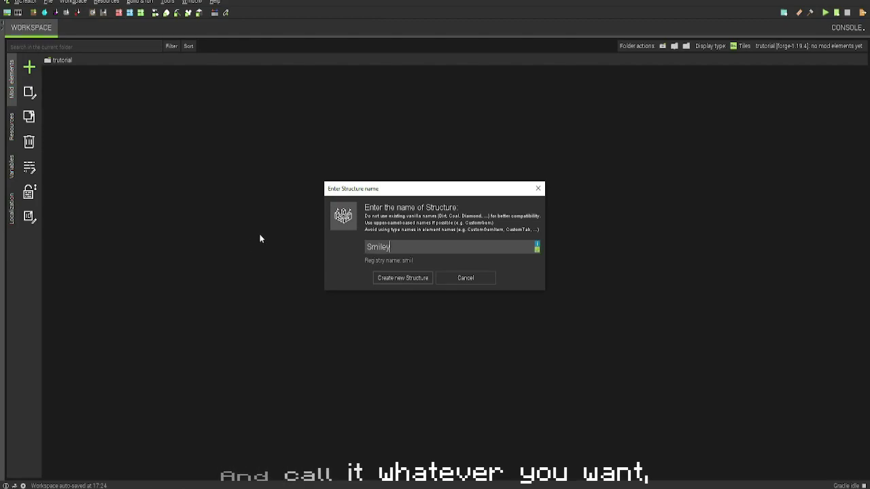
key("Return")
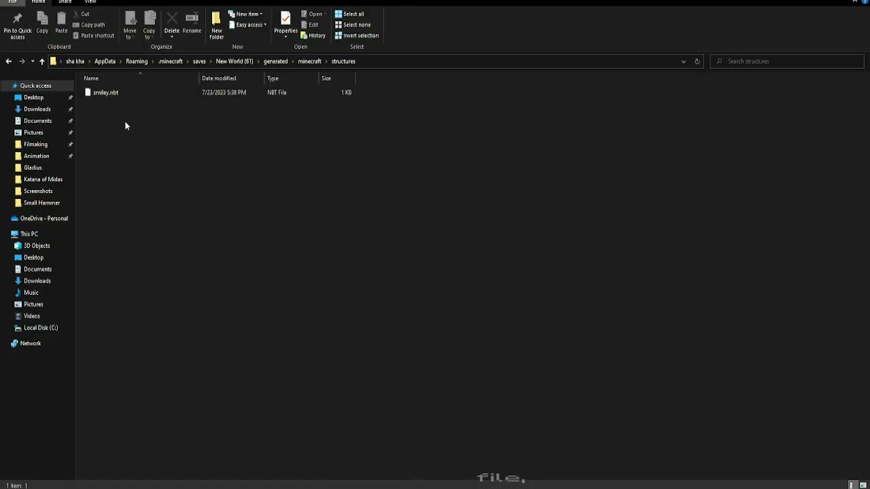
Step: Move smiley.nbt from the structures folder into the element's structure to spawn, select smiley there and save the mod element
left_click_drag(126, 92, 516, 138)
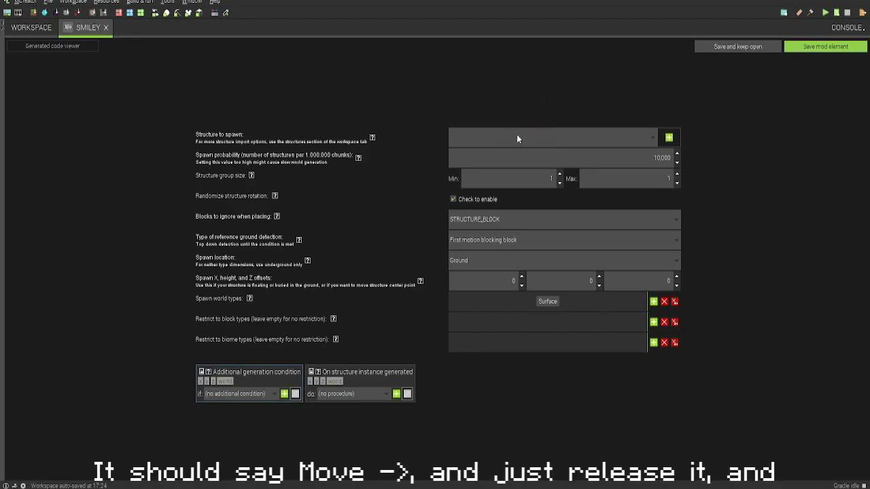
left_click(471, 139)
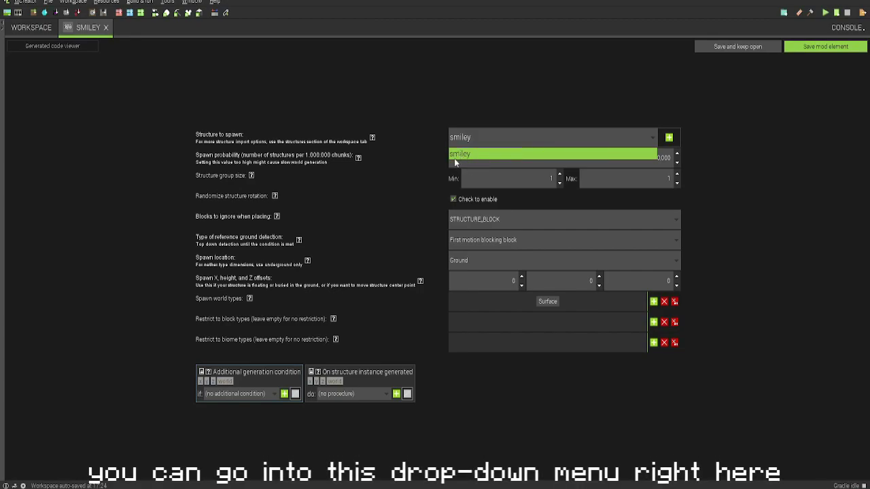
left_click(509, 112)
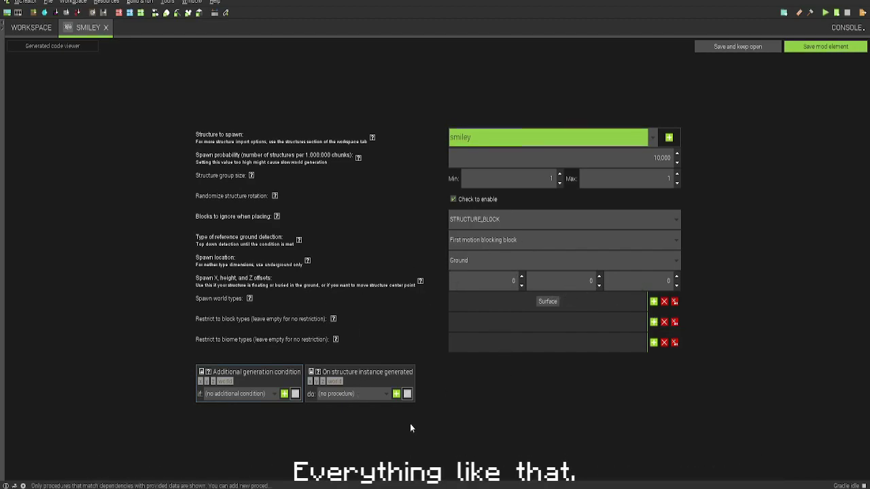
left_click(826, 47)
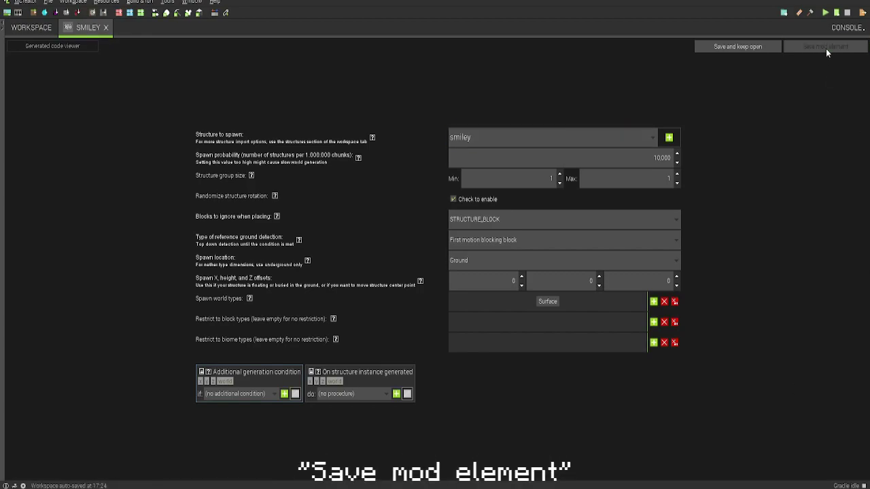